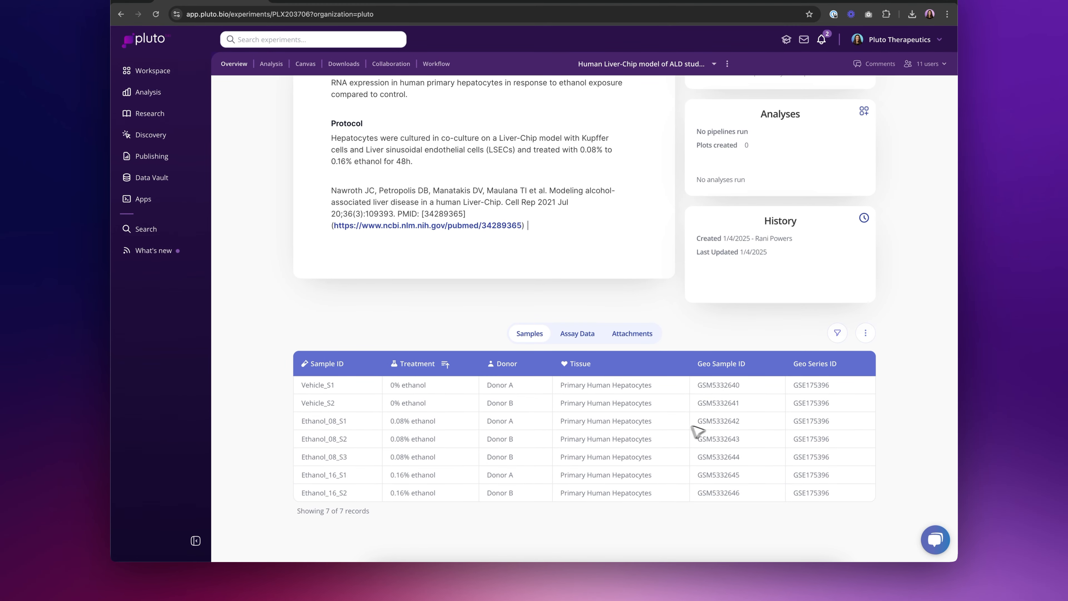
- Create a new Differential expression analysis for the Human Liver-Chip ALD study 1 experiment
scroll(707, 421, "up", 3)
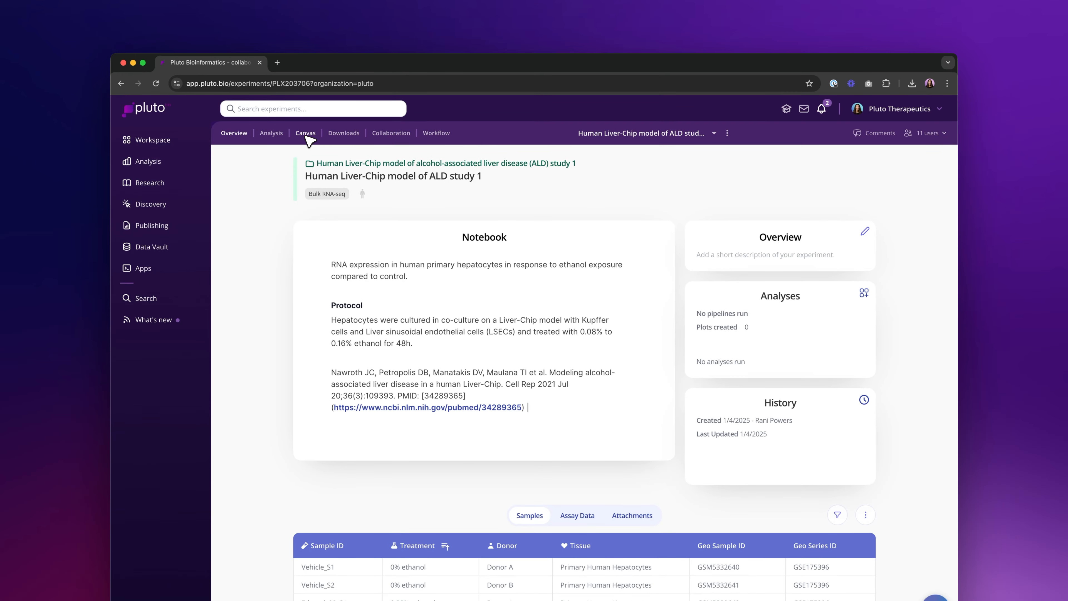
left_click(276, 134)
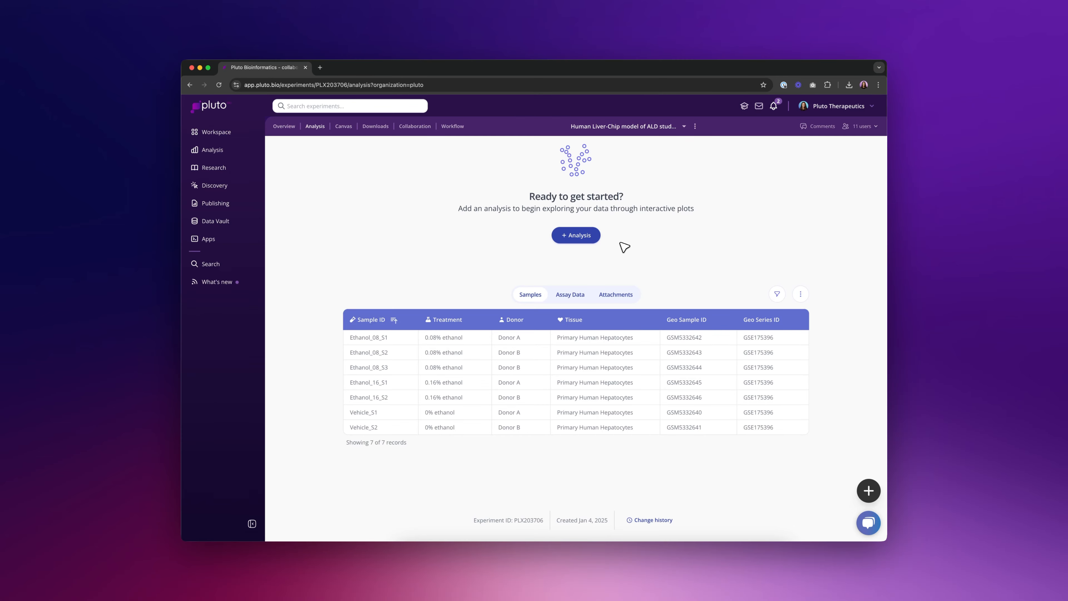
left_click(593, 235)
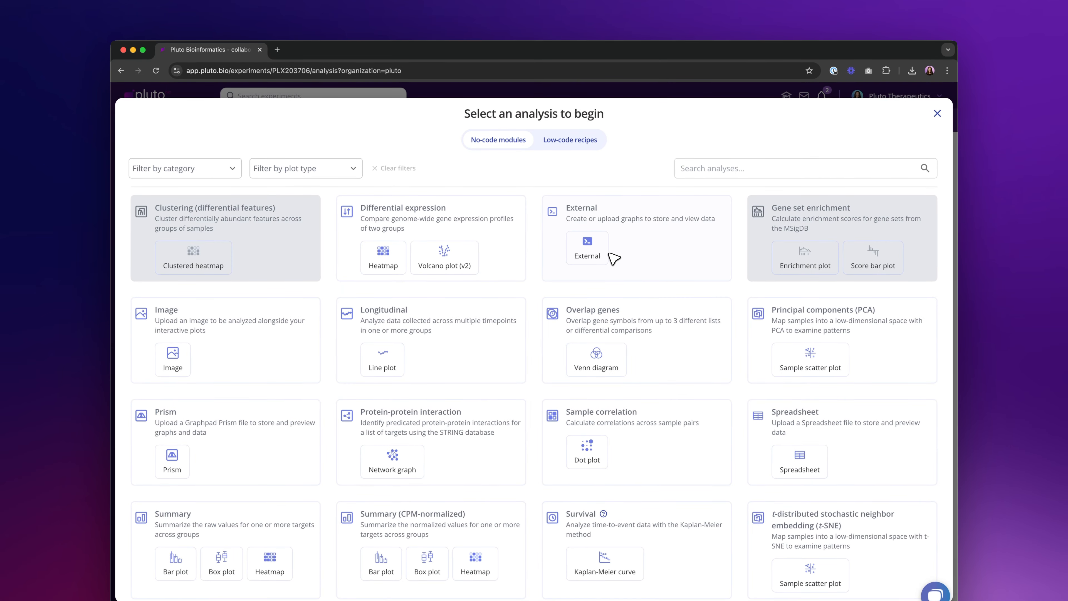
left_click(448, 231)
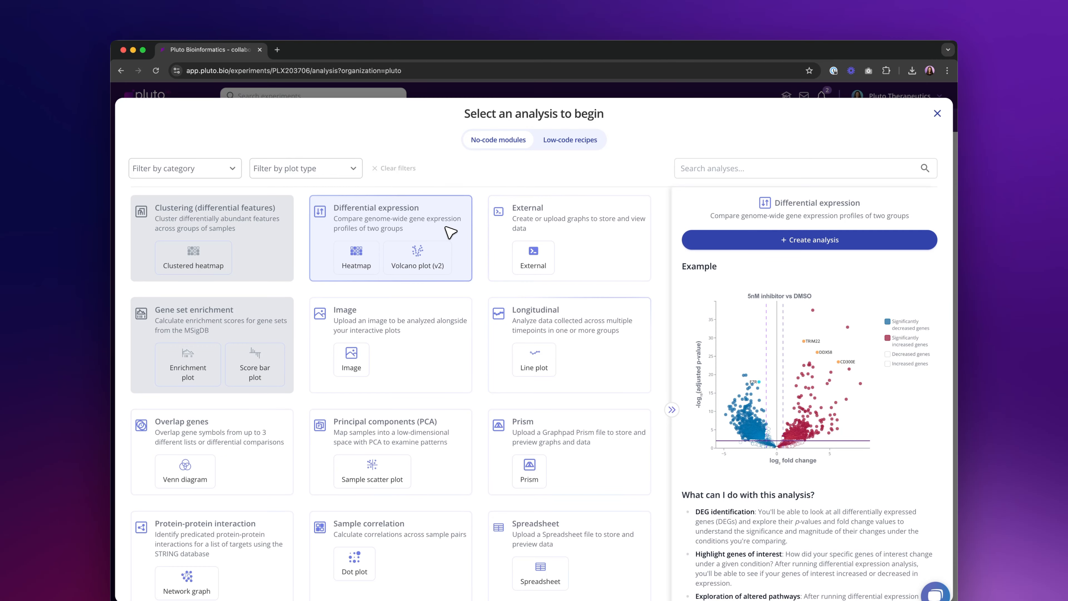
left_click(725, 245)
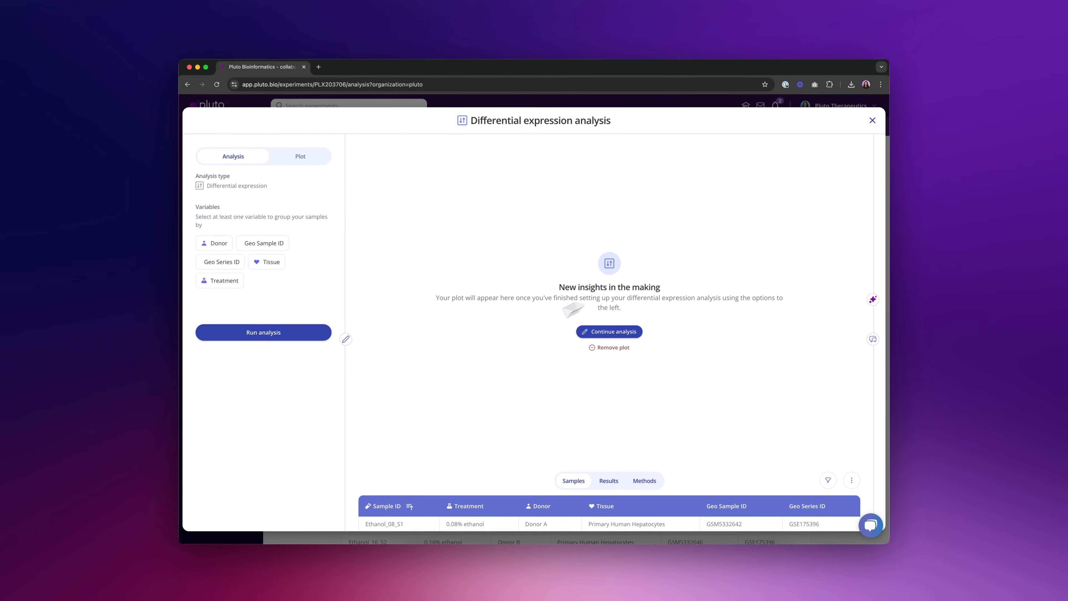
- Group the samples by Treatment, compare 0.08% ethanol against the 0% ethanol control, and run the analysis
scroll(385, 396, "down", 3)
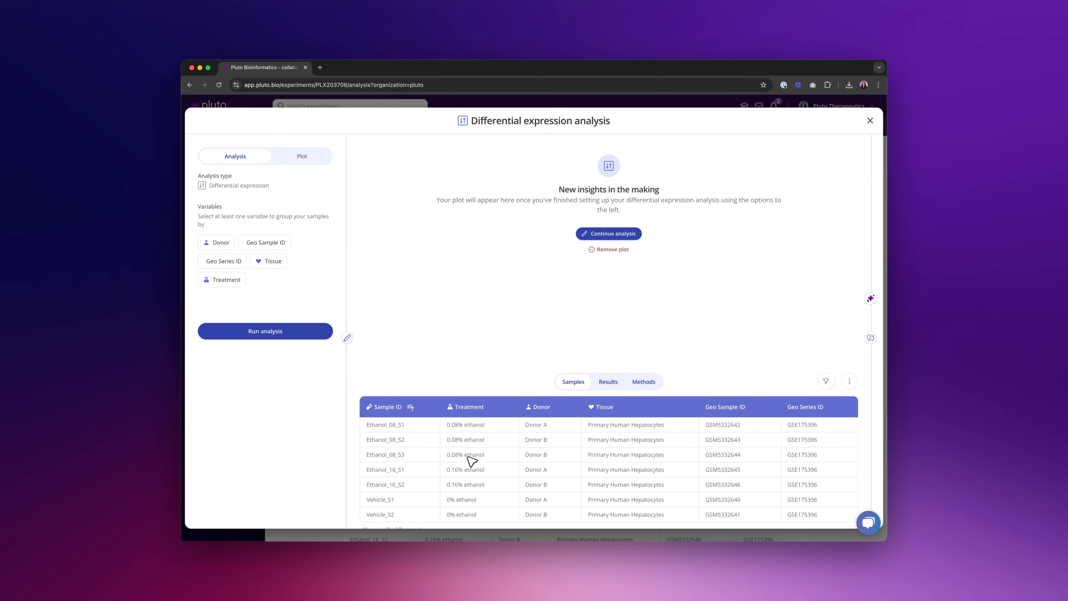
left_click(222, 280)
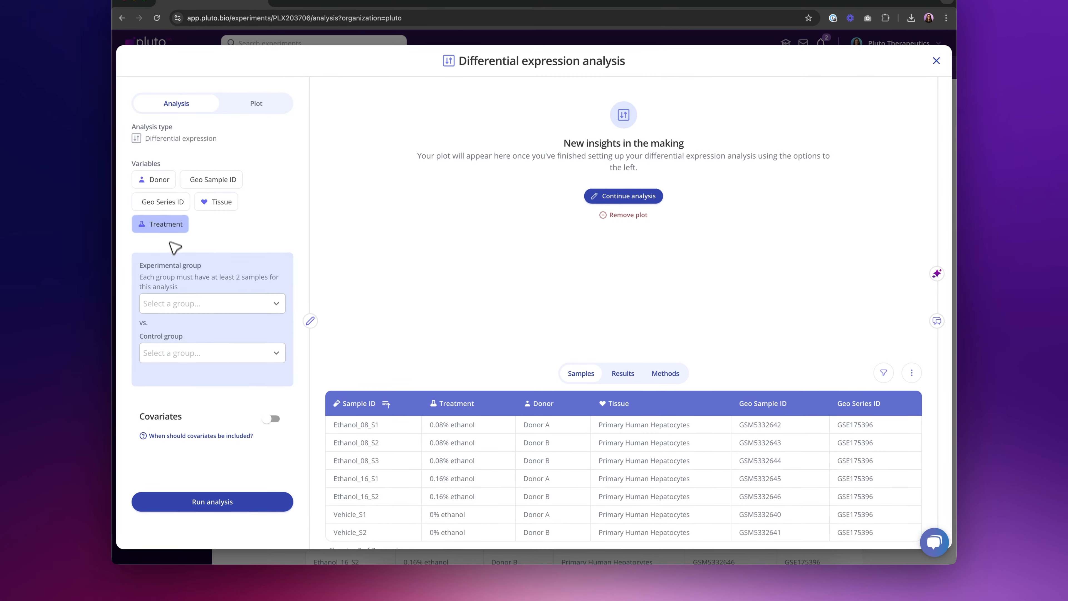
left_click(197, 302)
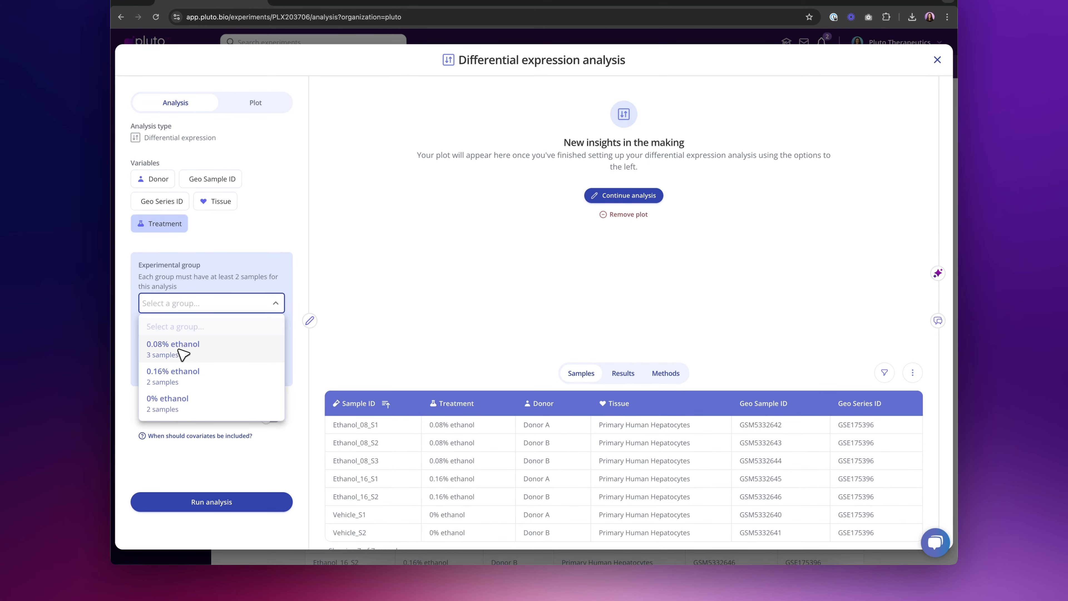
left_click(201, 349)
left_click(186, 355)
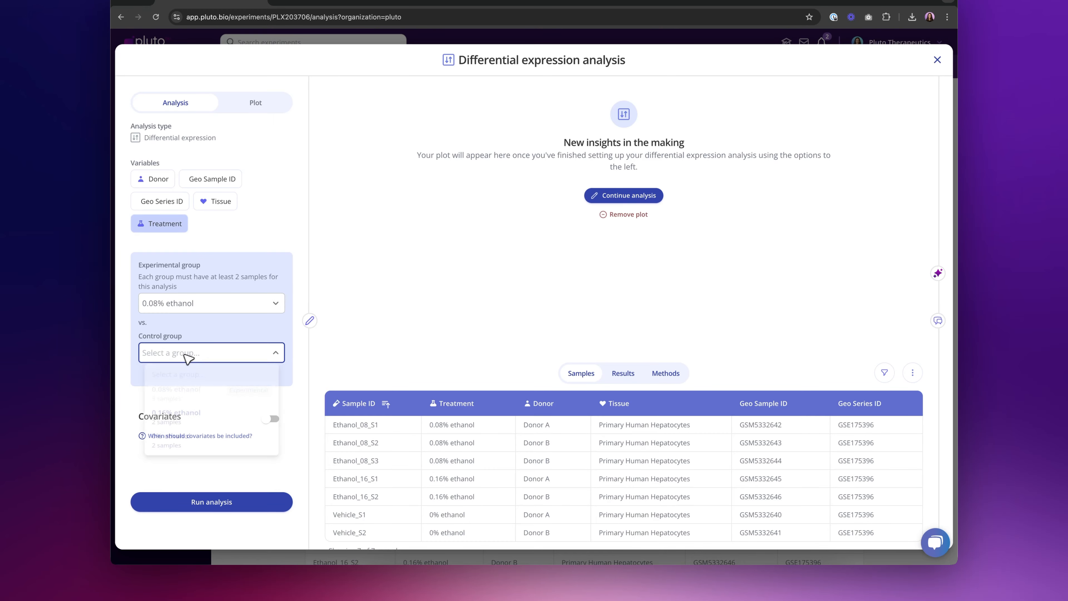
left_click(183, 453)
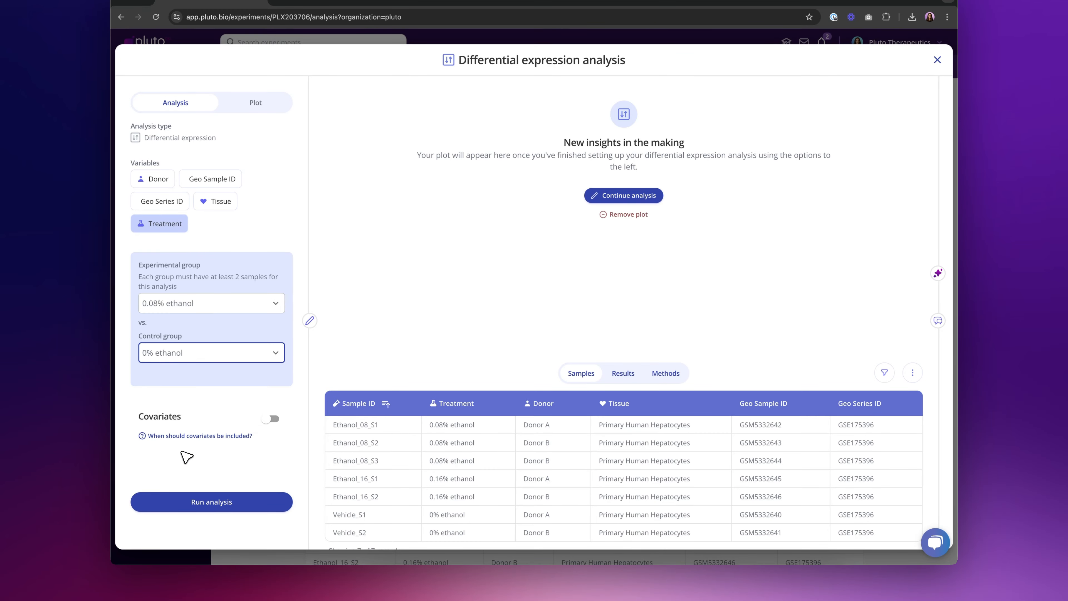
left_click(210, 503)
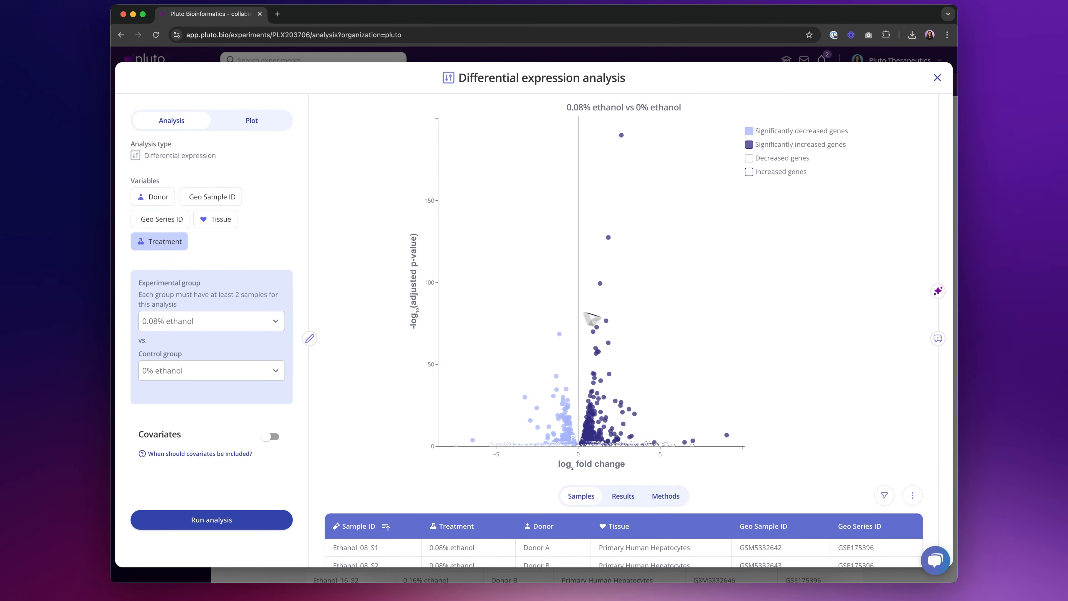
- Set the volcano plot's adjusted p-value cutoff to 0.0001, show its threshold line, and save the changes
mouse_move(599, 354)
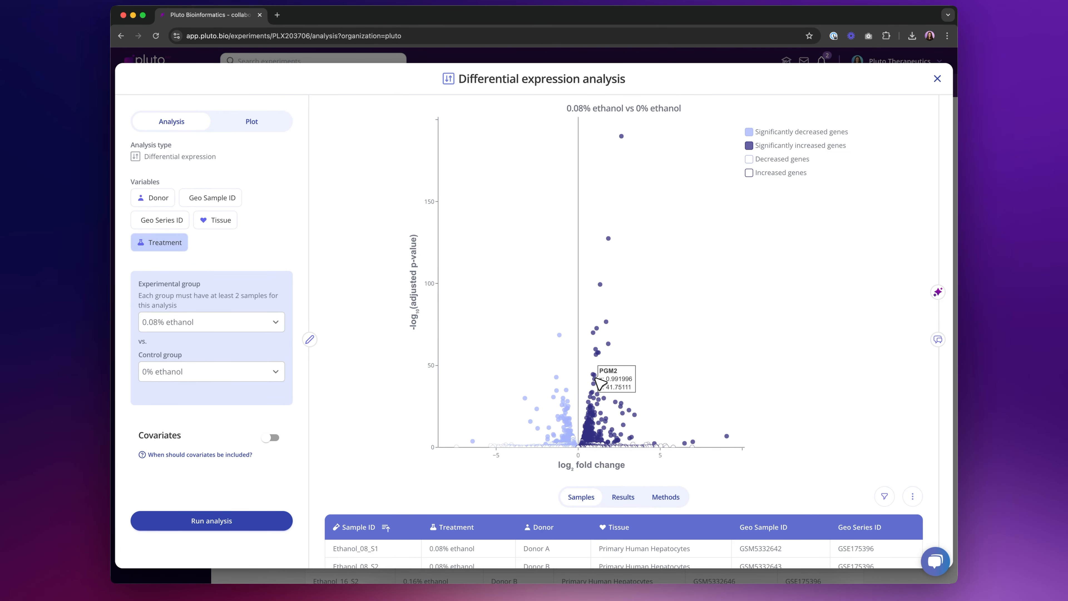
left_click(252, 121)
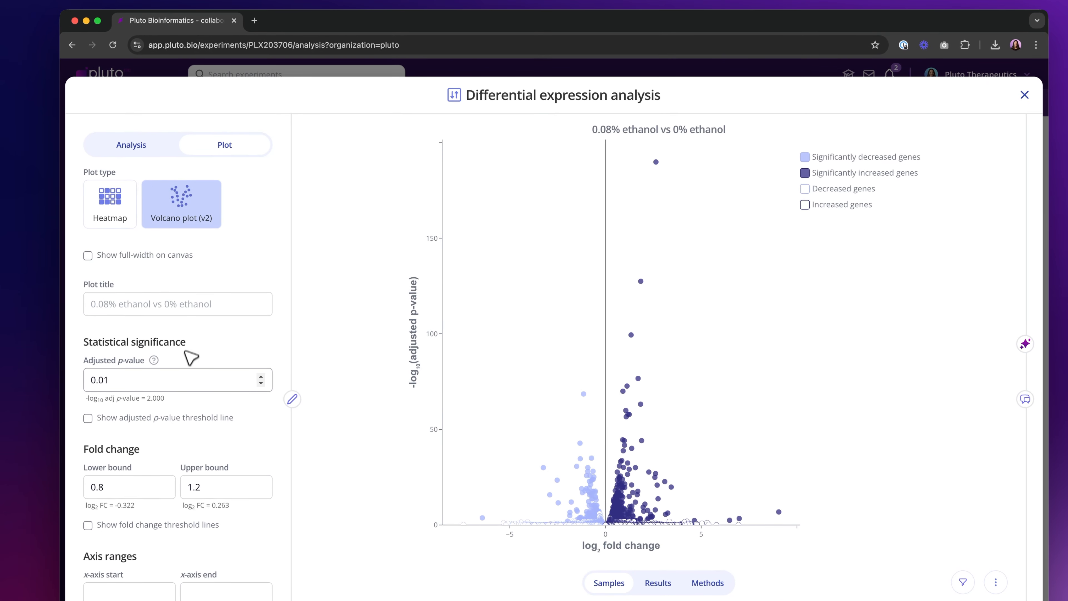
left_click(104, 379)
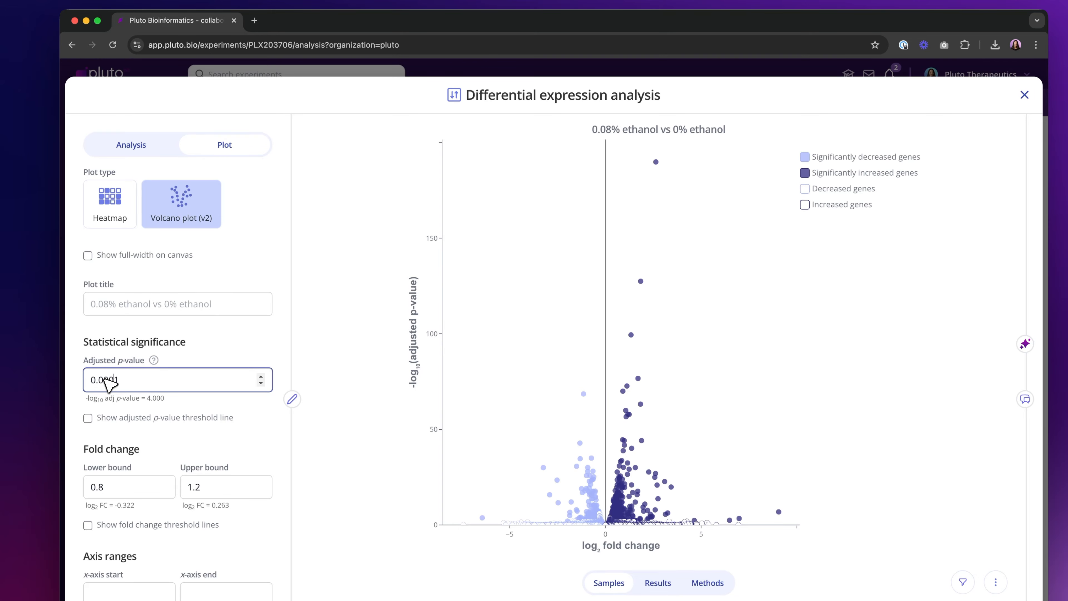
type("00")
left_click(87, 418)
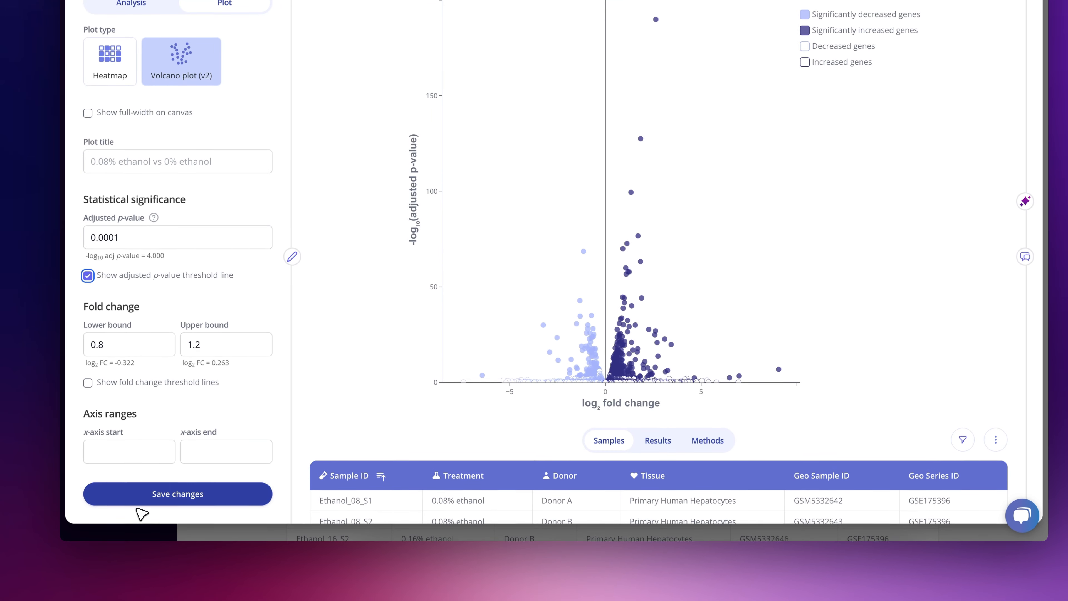
left_click(137, 503)
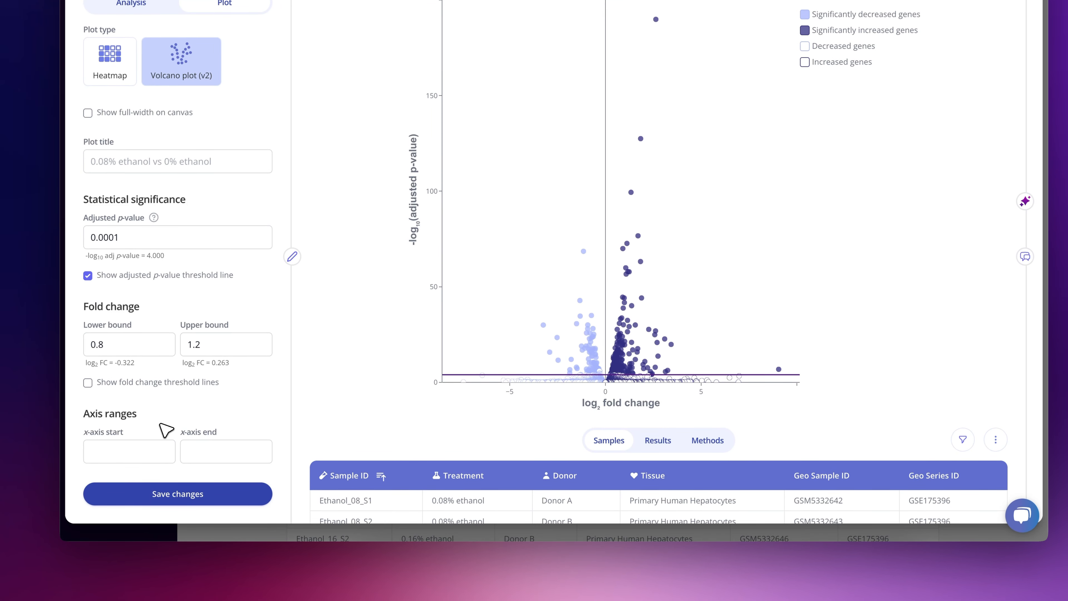
- Give the significantly increased genes a dark red fill and a lighter red border from the favorite colors
scroll(166, 429, "down", 10)
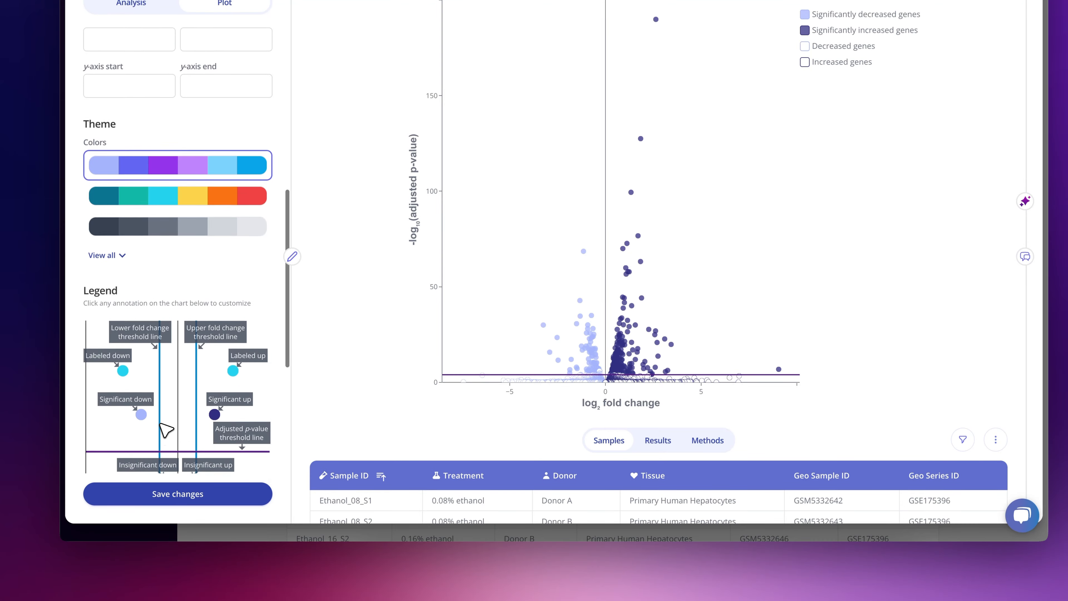
scroll(166, 429, "down", 3)
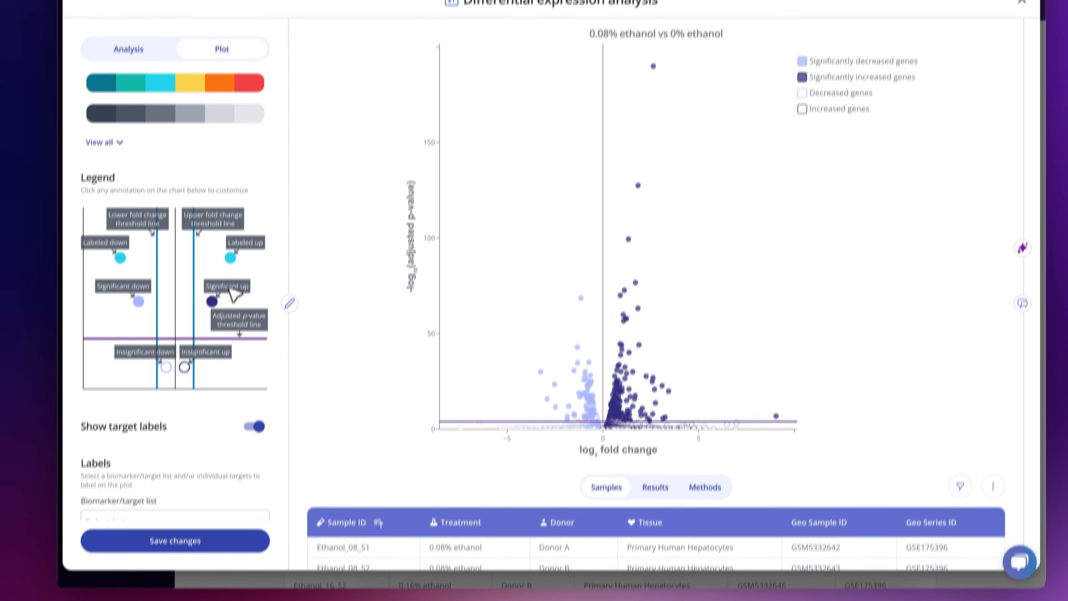
left_click(239, 242)
left_click(618, 293)
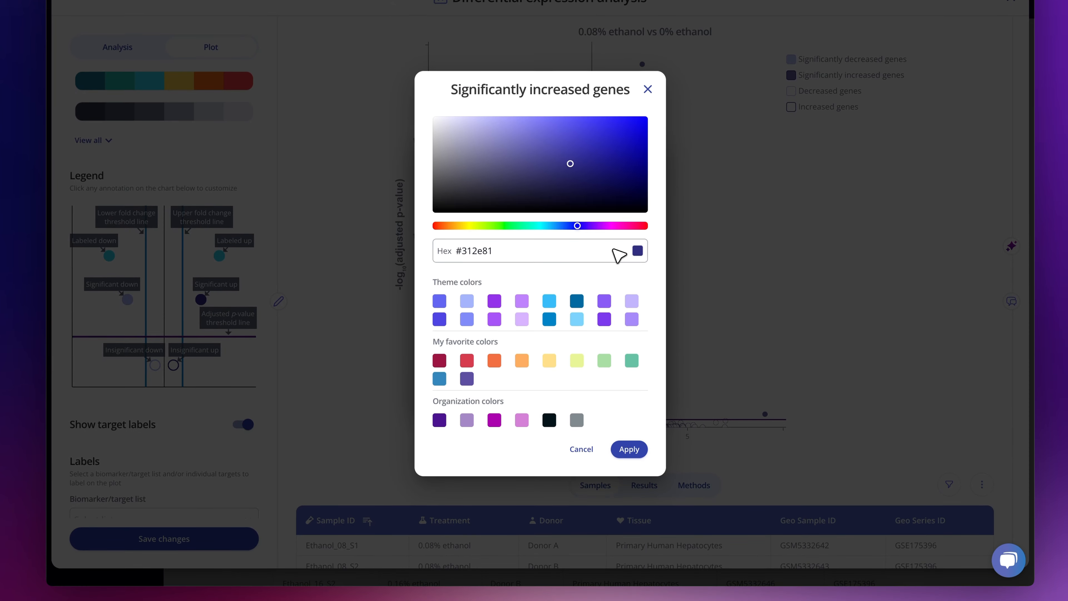
left_click(467, 359)
left_click(629, 447)
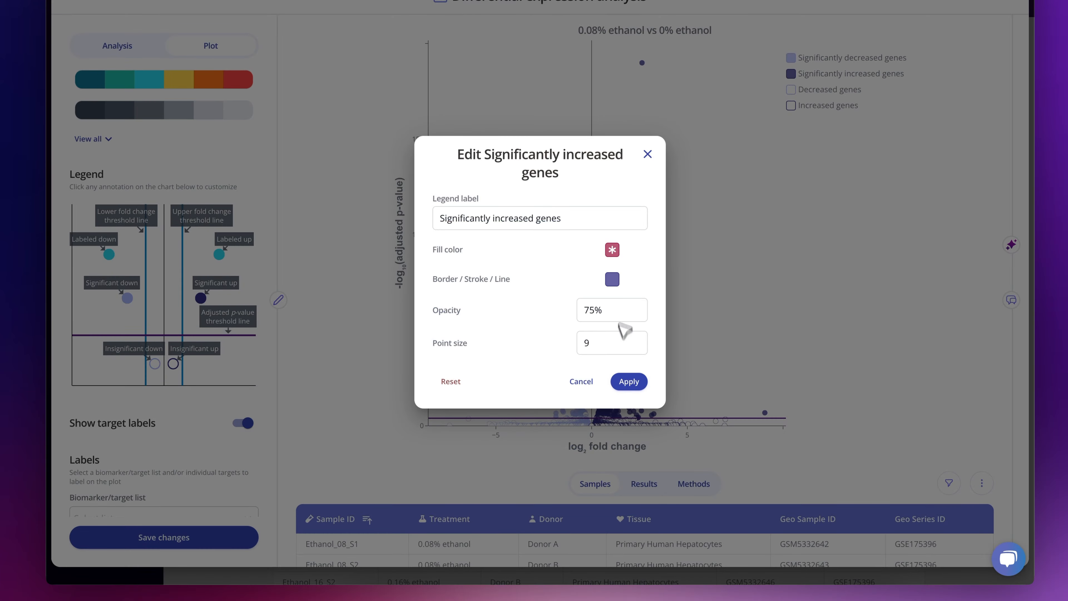
left_click(620, 293)
left_click(467, 358)
left_click(628, 447)
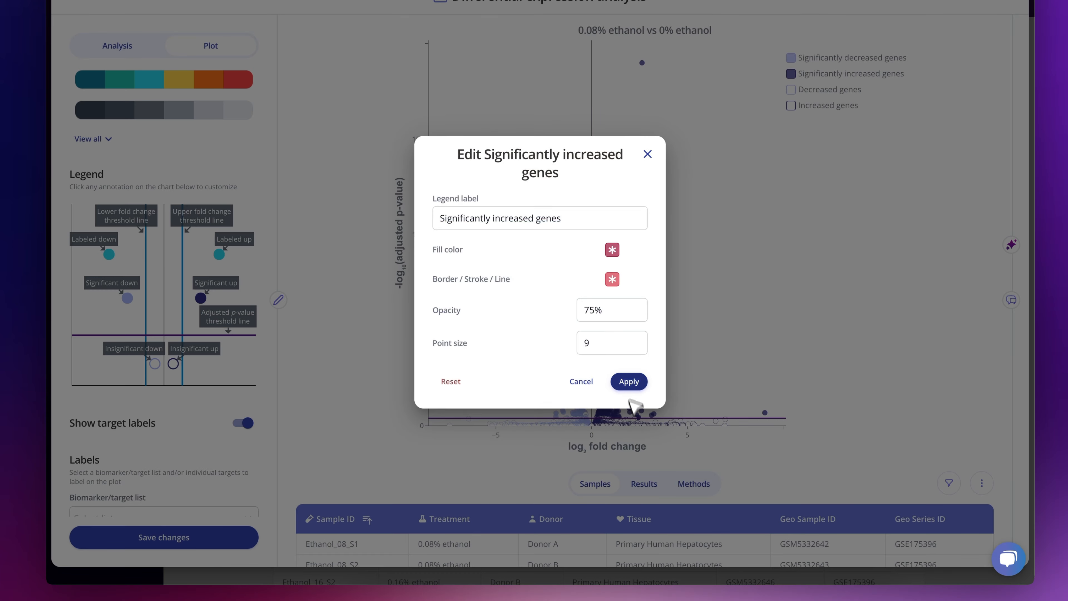
left_click(626, 382)
- Set the significantly decreased genes' fill color to #3487BC and give their border a blue color
left_click(129, 297)
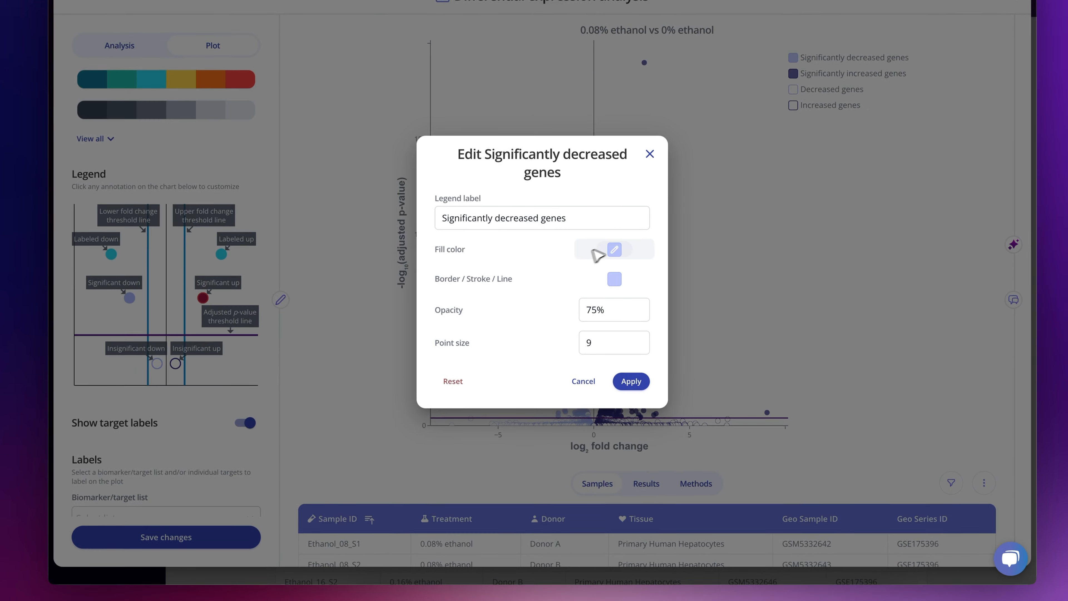
left_click(615, 249)
left_click(438, 372)
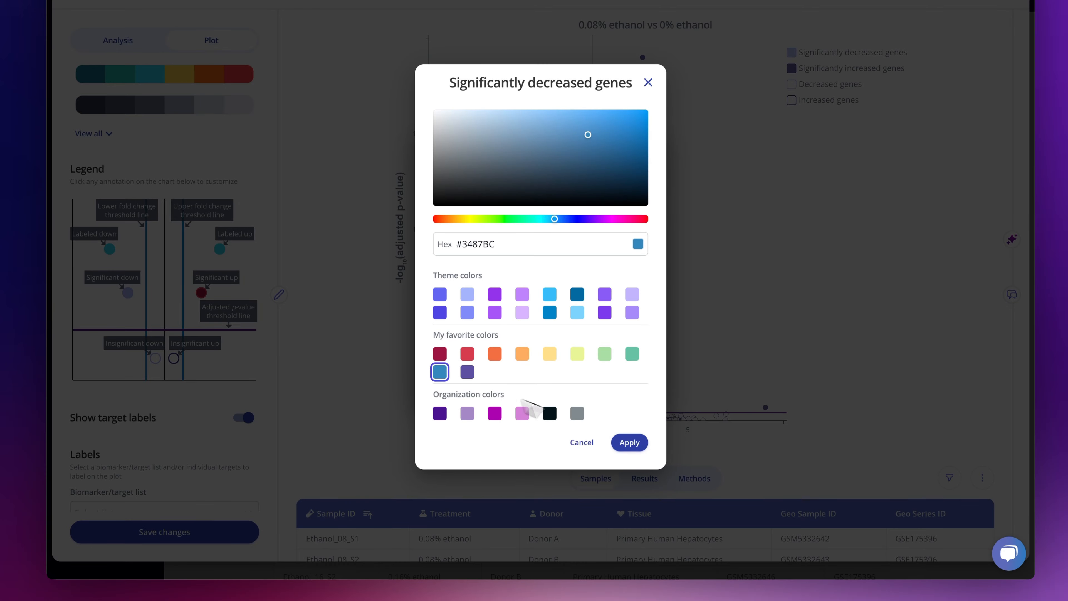
left_click(629, 441)
left_click(613, 273)
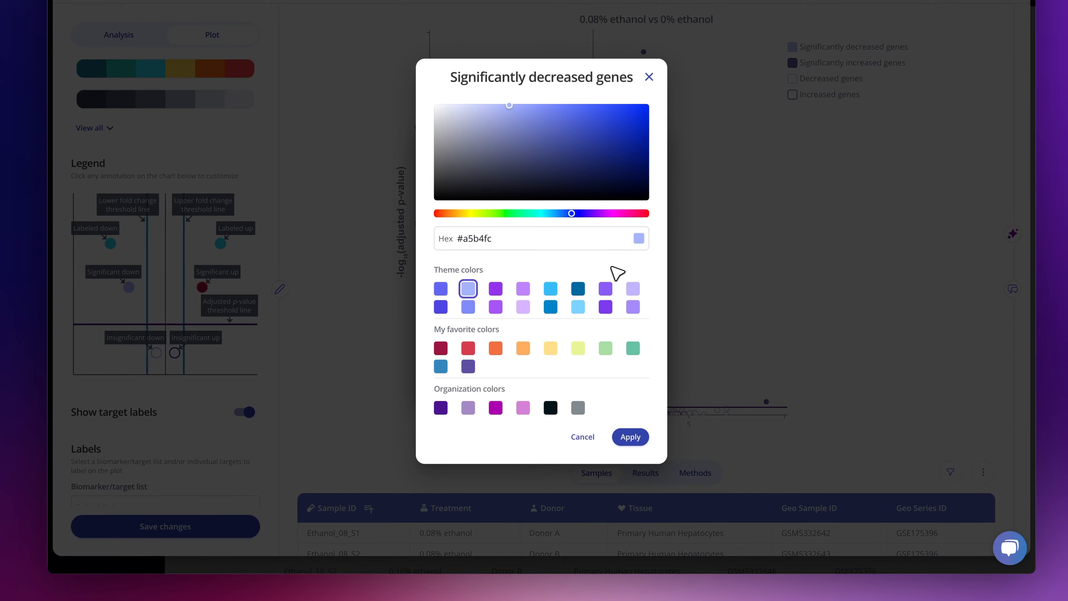
left_click(630, 435)
left_click(627, 370)
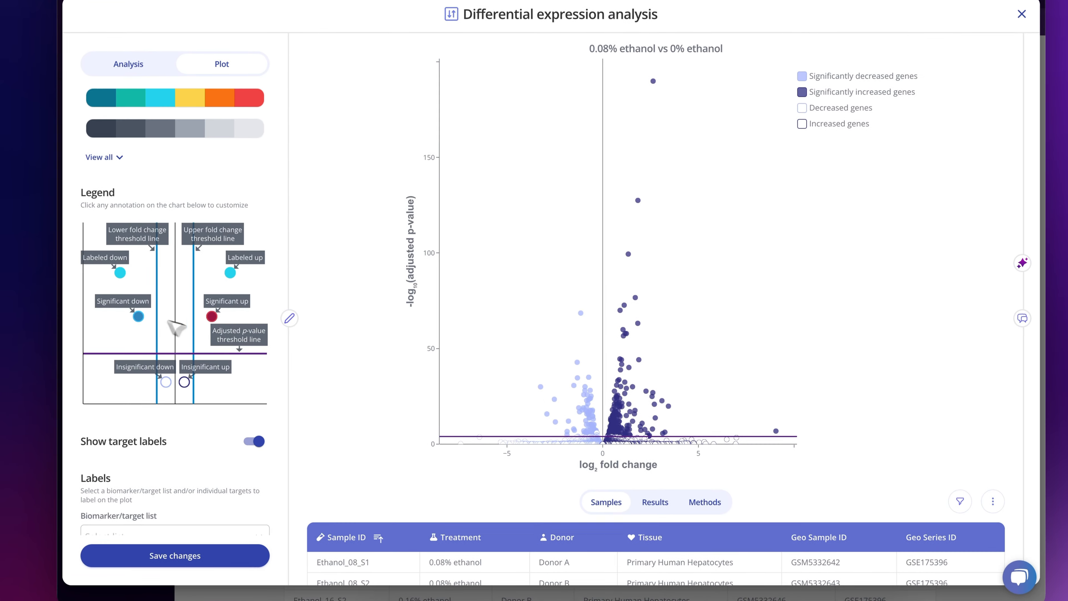
- Change the increased labeled genes' fill to the orange favorite color
left_click(232, 270)
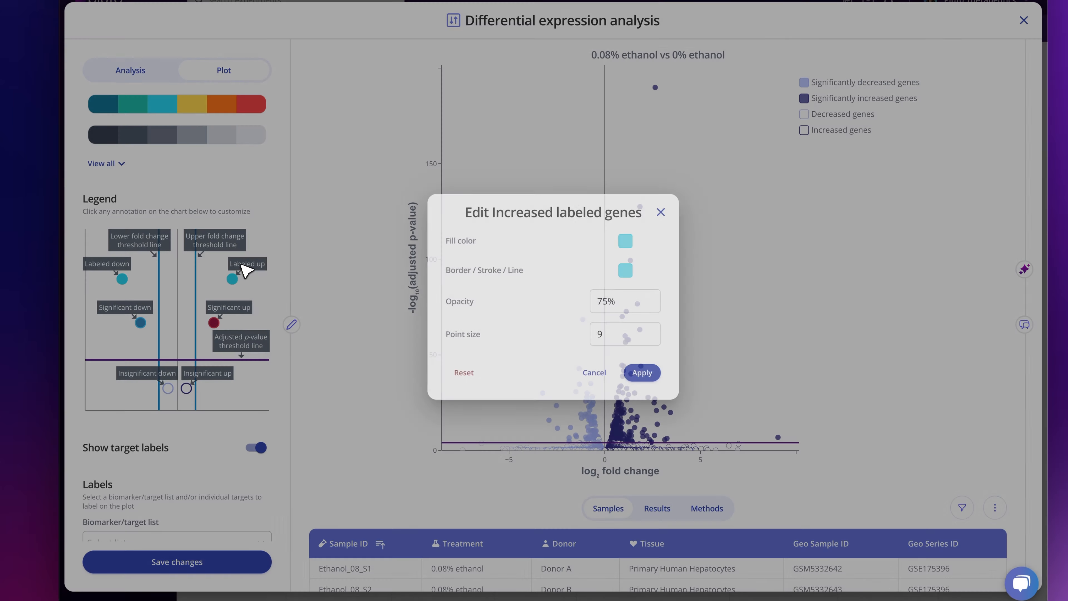
left_click(614, 222)
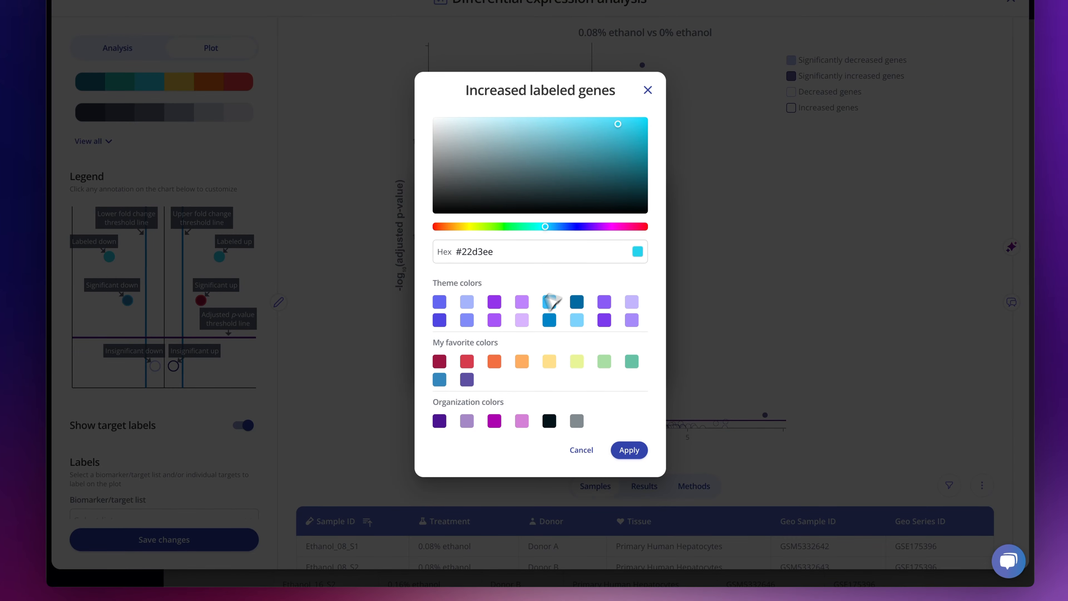
left_click(496, 364)
left_click(622, 452)
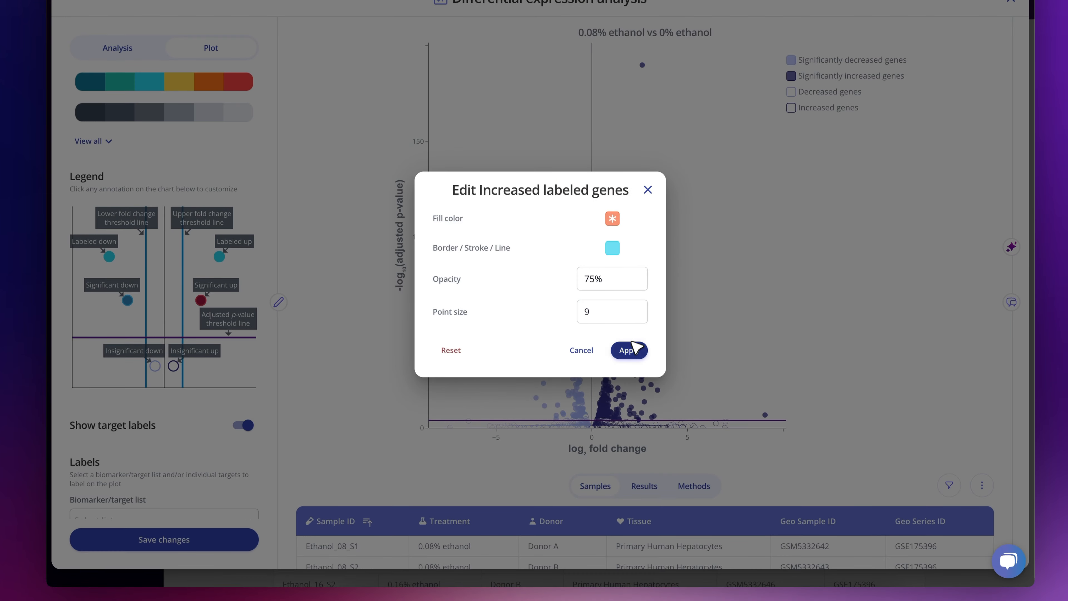
left_click(629, 349)
- Set the decreased labeled genes' fill color to #66C2A4 and save the plot changes
left_click(109, 256)
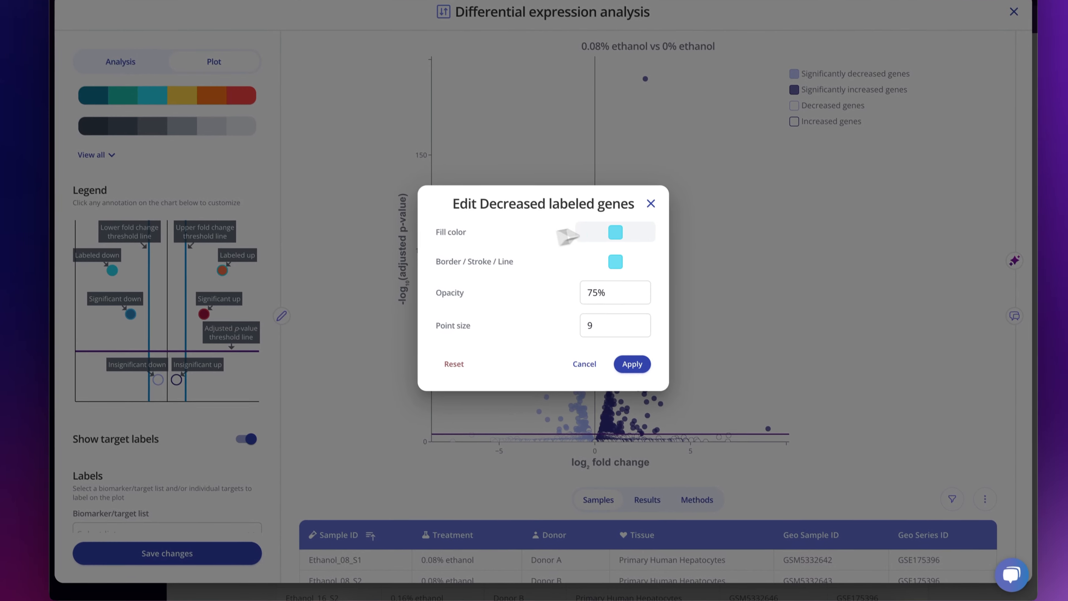
left_click(615, 232)
left_click(631, 366)
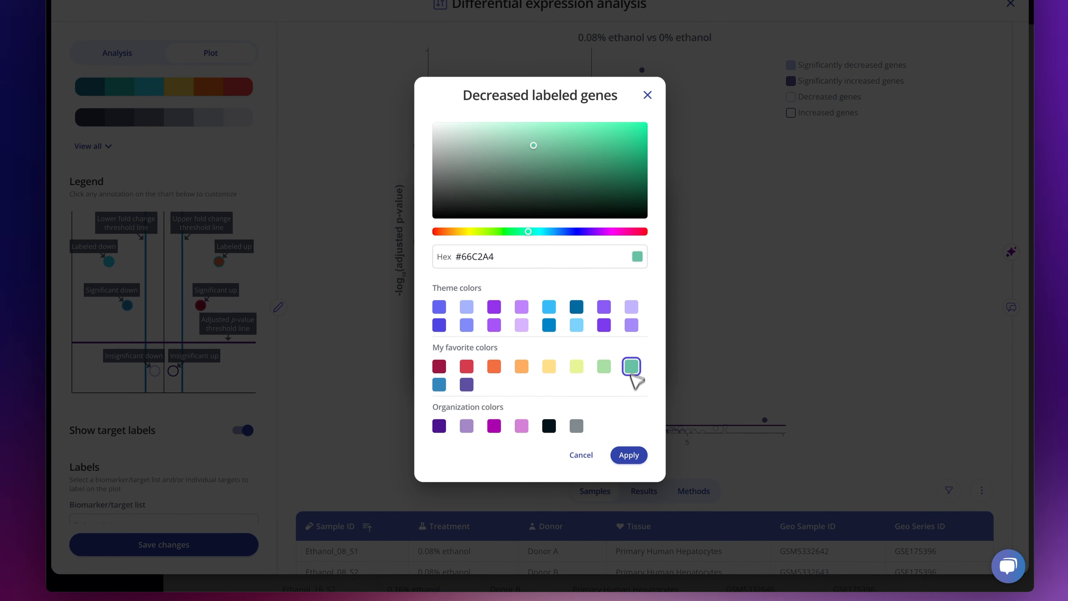
left_click(631, 455)
left_click(629, 355)
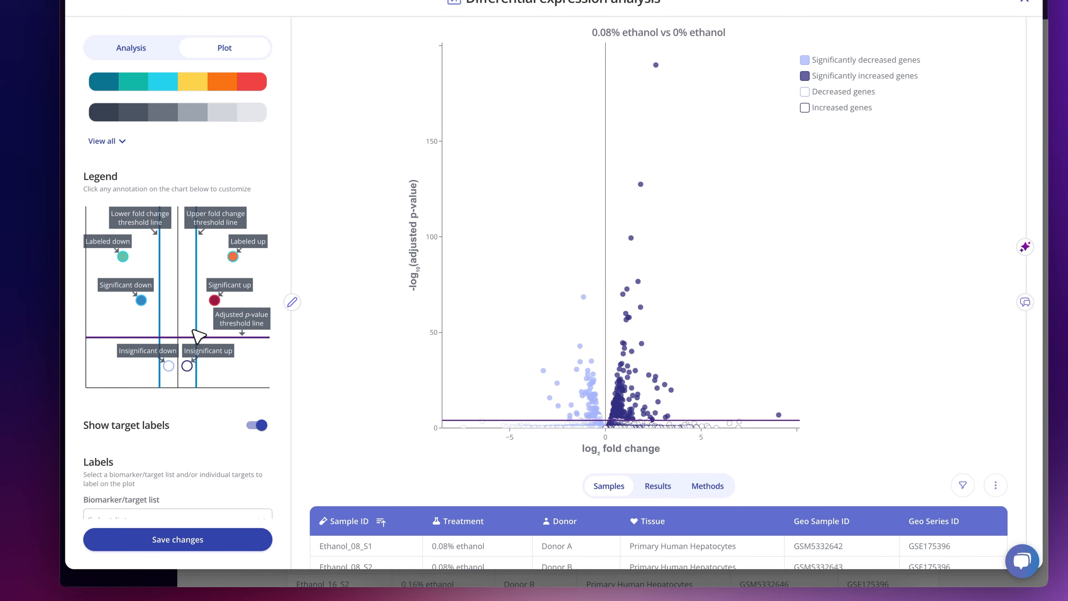
left_click(177, 543)
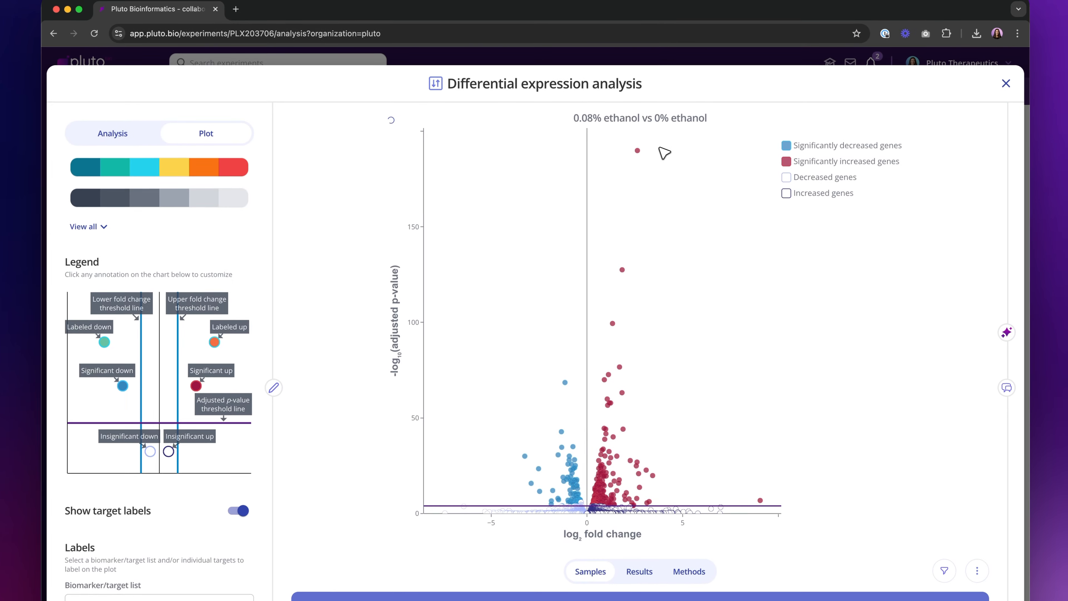
- Label the outlying genes EEF1A2, G0S2, UGT2B10 and ACLY directly on the volcano plot
mouse_move(672, 13)
left_mouse_down()
mouse_move(635, 110)
mouse_move(657, 165)
left_mouse_up()
left_click_drag(638, 298, 641, 300)
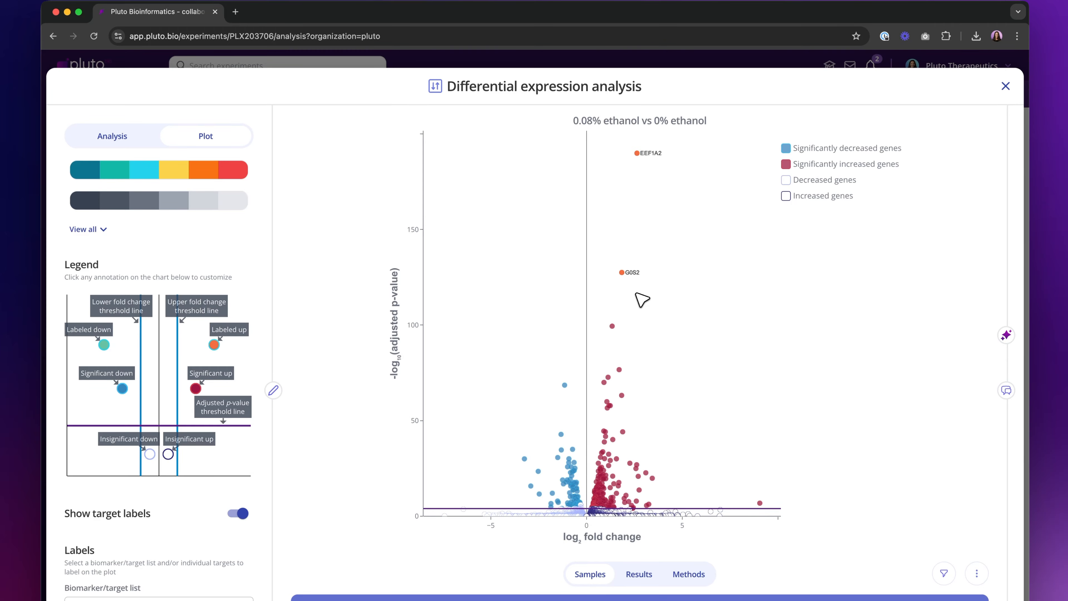
mouse_move(556, 358)
left_mouse_down()
mouse_move(574, 389)
mouse_move(556, 403)
left_mouse_up()
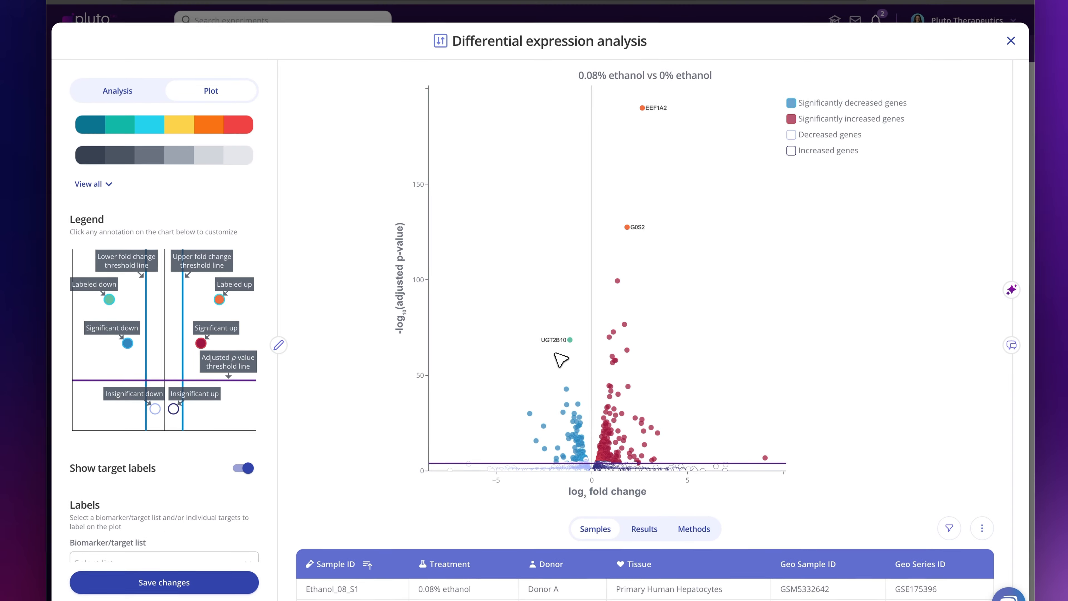
mouse_move(629, 266)
left_mouse_down()
mouse_move(613, 292)
mouse_move(633, 296)
left_mouse_up()
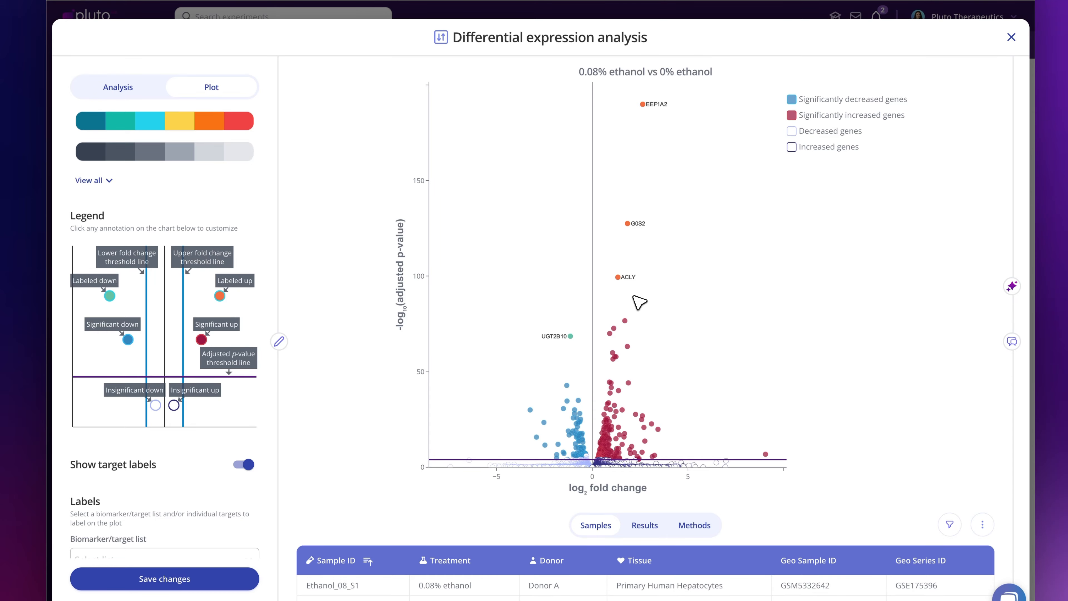
- Close the differential expression editor and clone the 0.08% ethanol vs 0% ethanol volcano plot
scroll(256, 320, "up", 10)
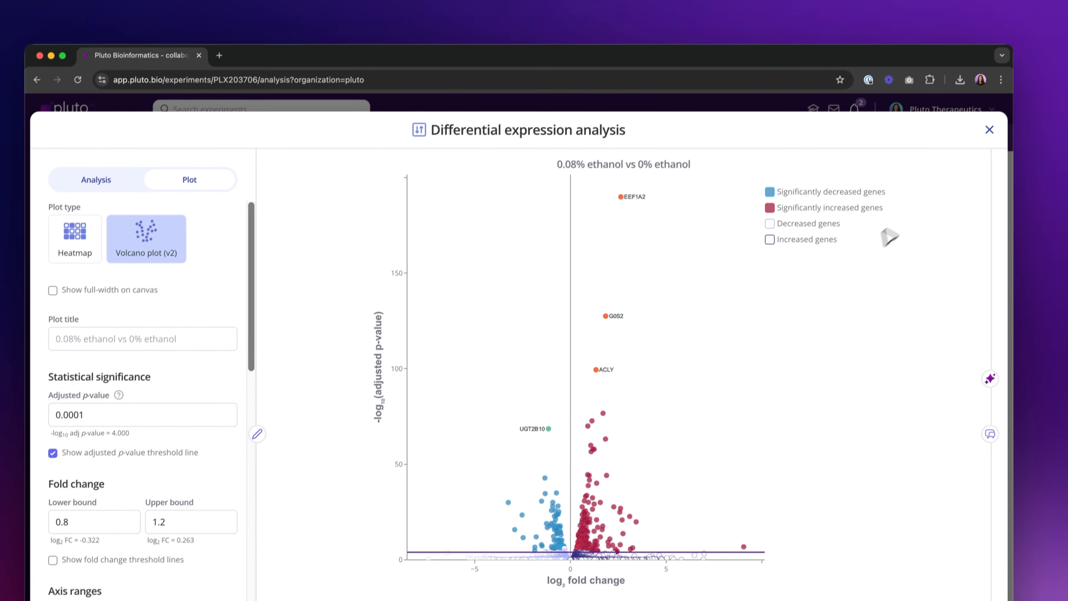
left_click(989, 129)
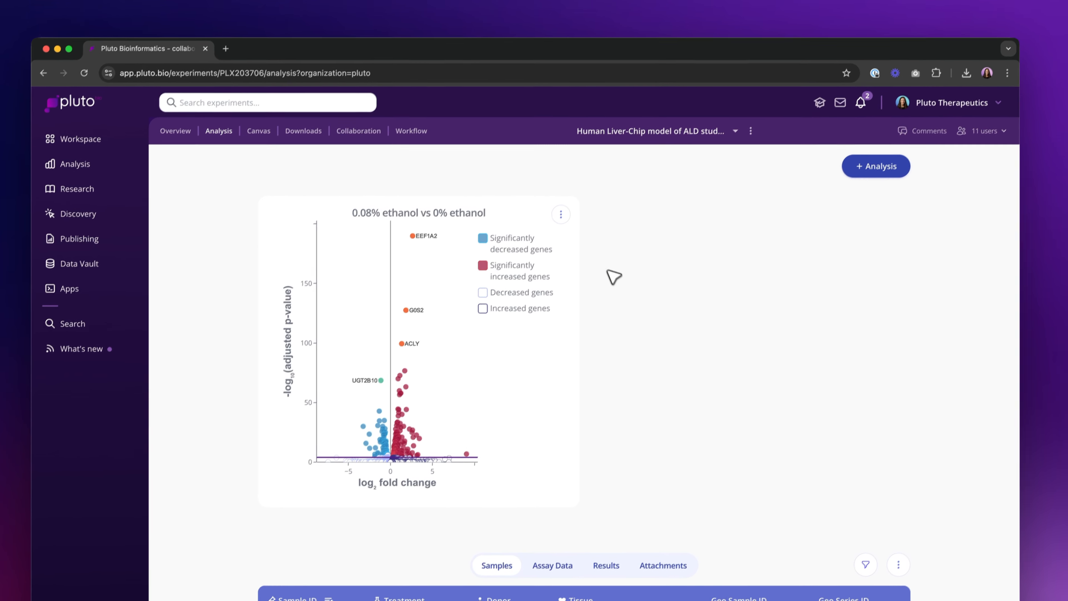
mouse_move(414, 241)
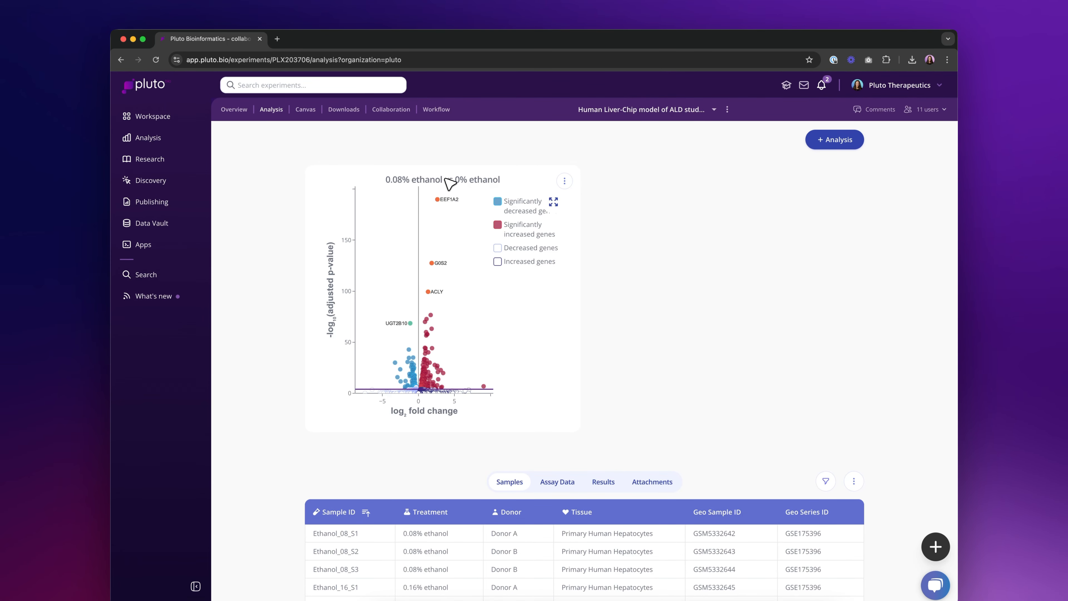
mouse_move(421, 345)
left_click(564, 181)
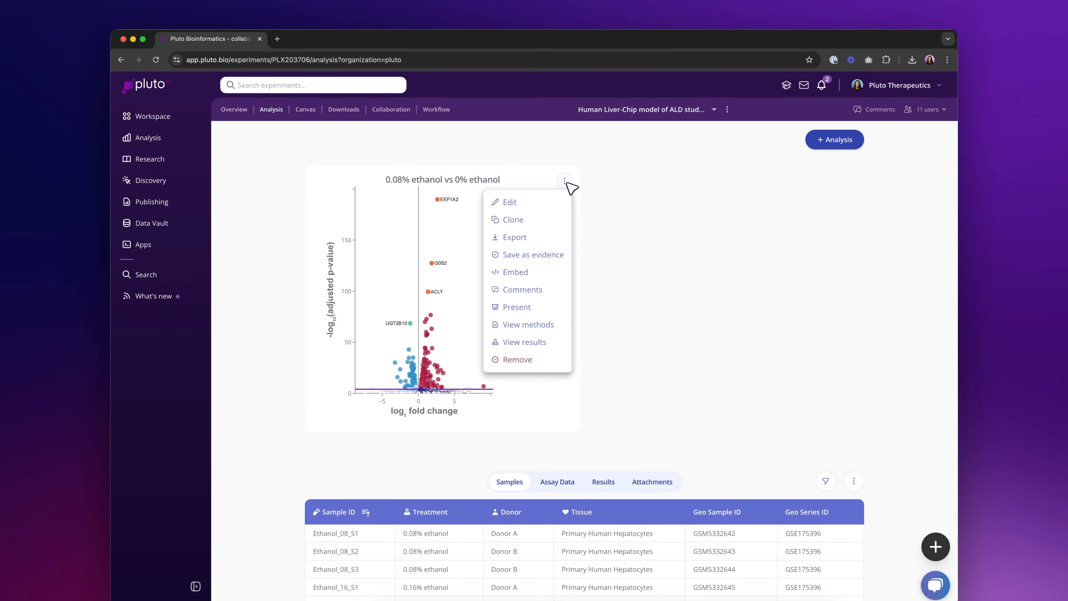
left_click(531, 228)
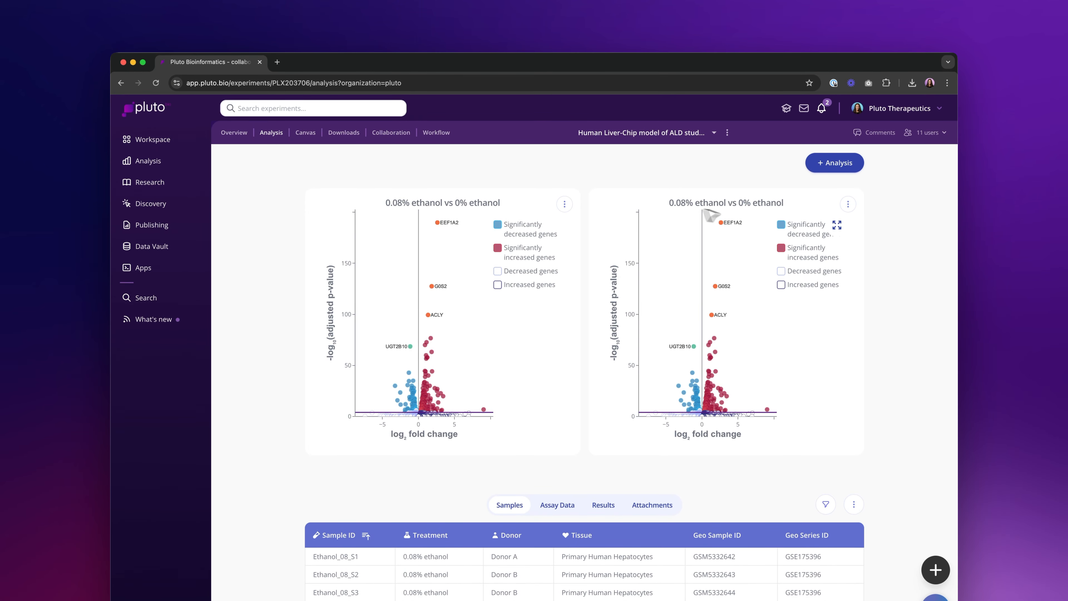
- Edit one copy to use 0.16% ethanol as the experimental group, run the analysis and close the editor
left_click(848, 205)
left_click(835, 231)
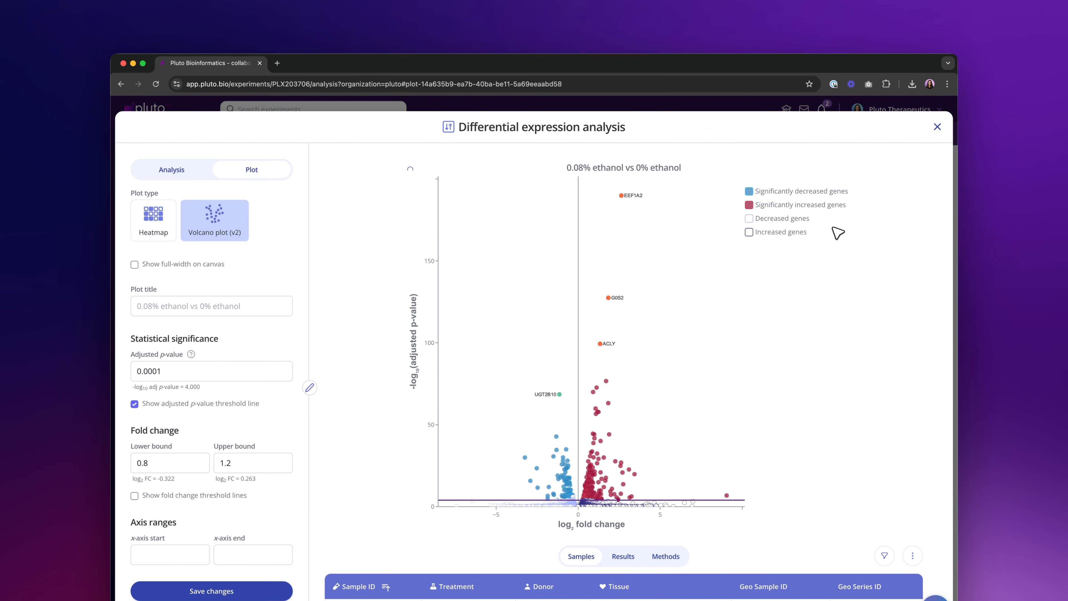
left_click(189, 170)
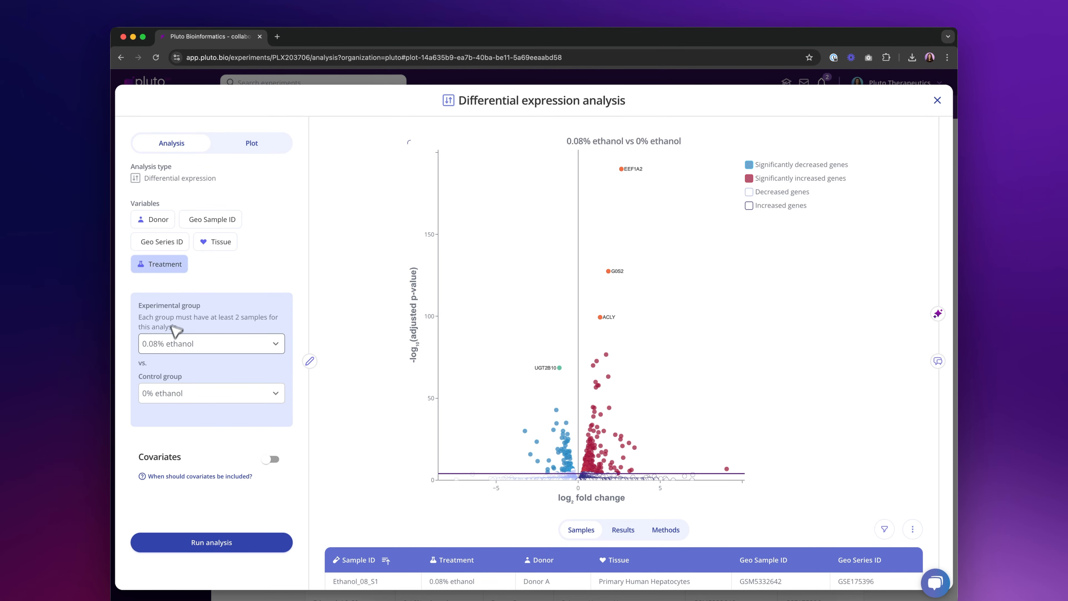
left_click(174, 344)
left_click(177, 423)
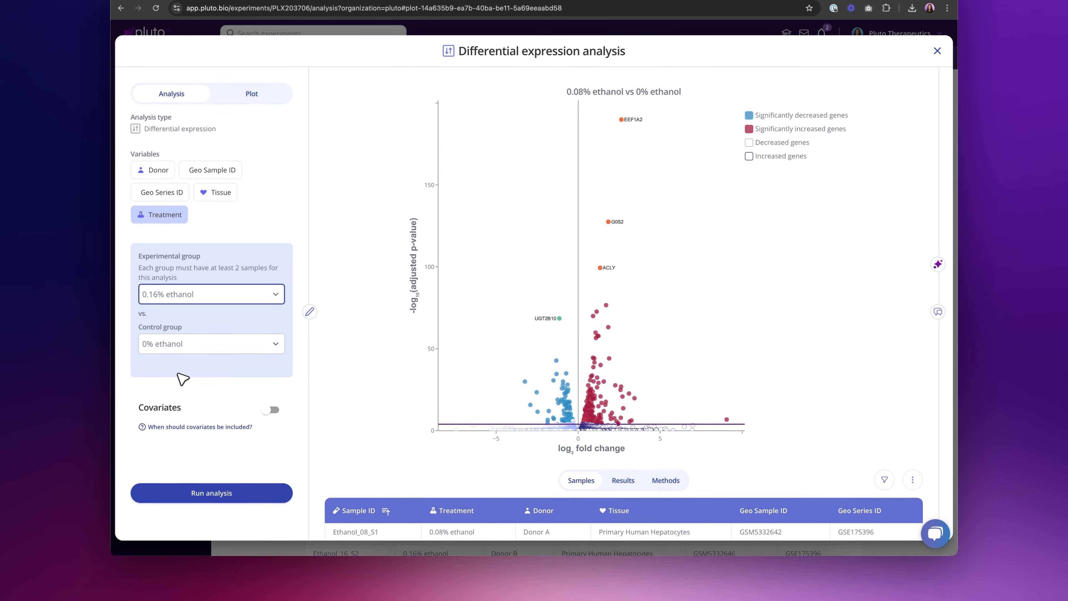
left_click(211, 493)
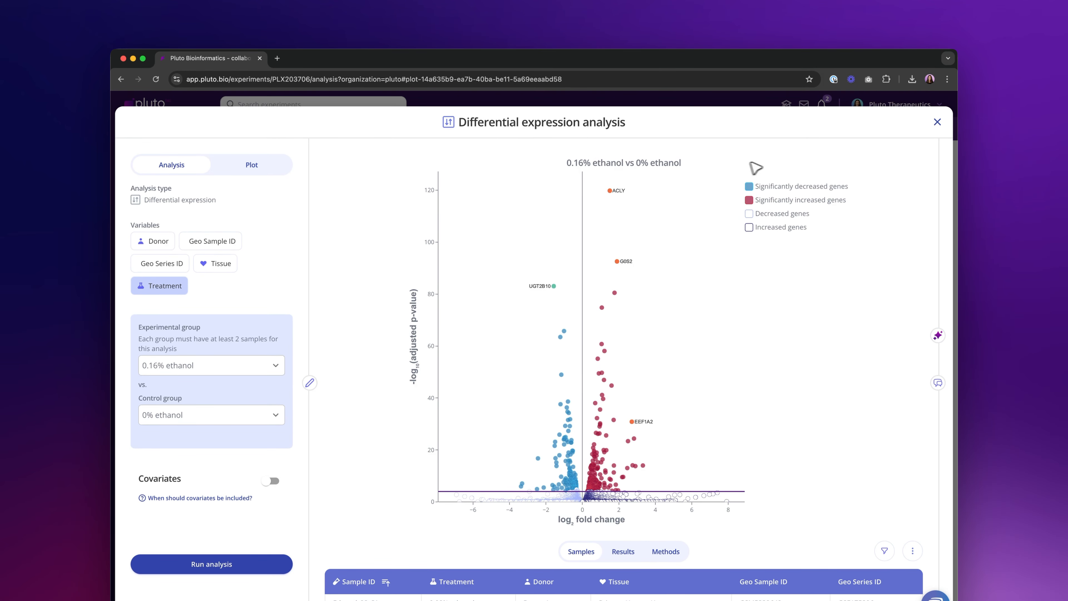
left_click(937, 122)
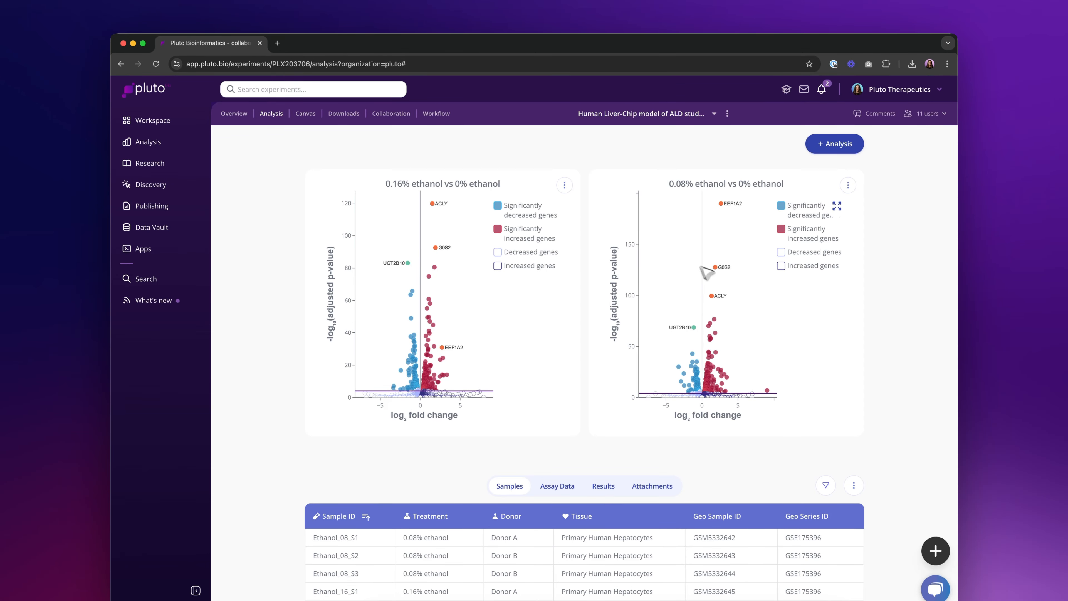
- Reorder the analysis plots so the 0.08% ethanol plot comes before the 0.16% ethanol plot
left_click_drag(600, 180, 346, 209)
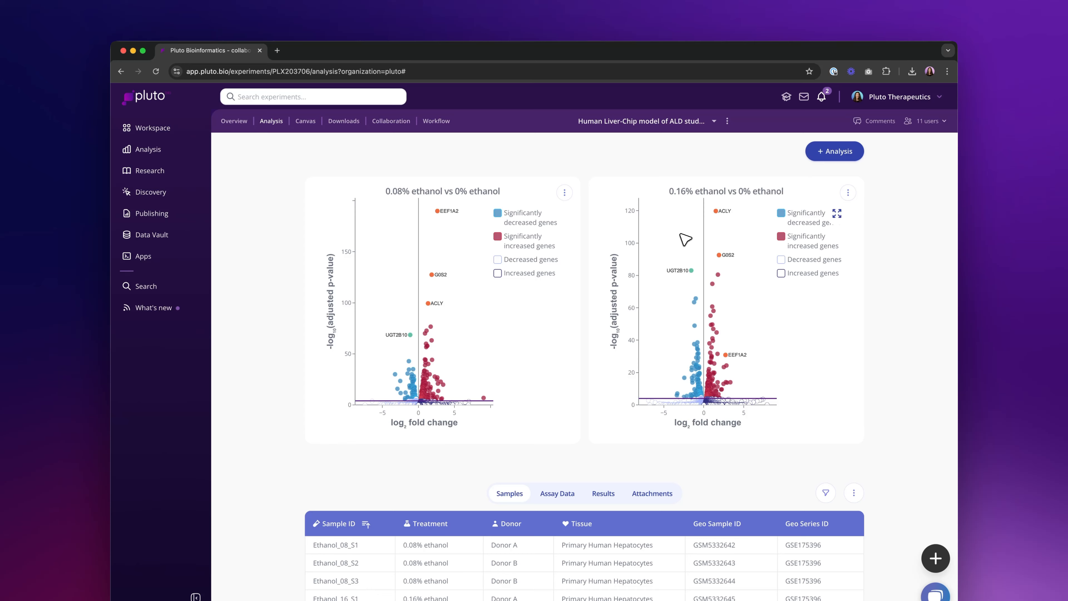
mouse_move(722, 234)
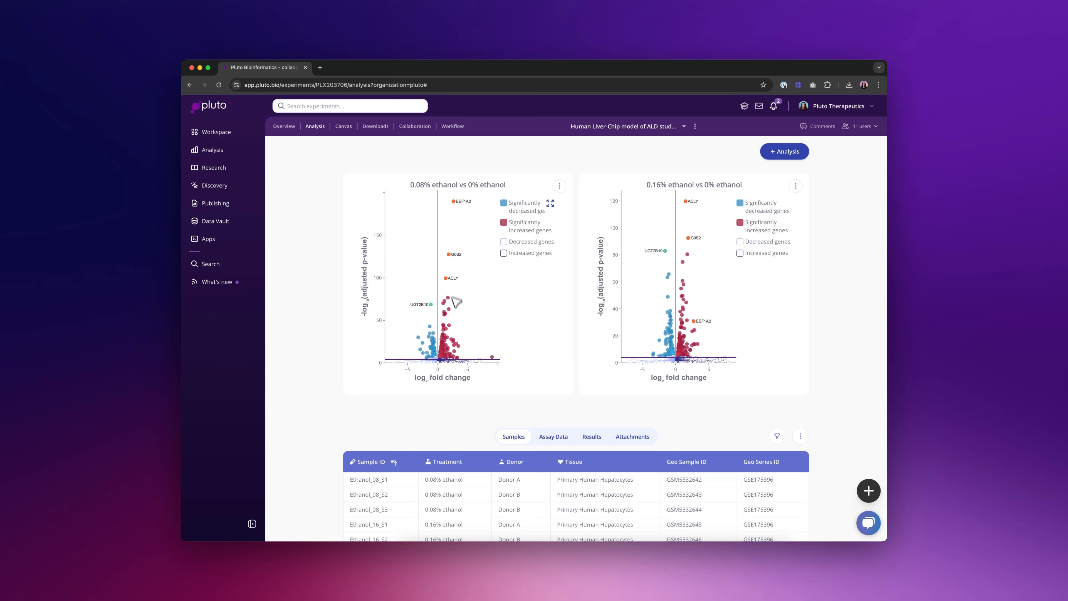
mouse_move(450, 325)
left_click(786, 153)
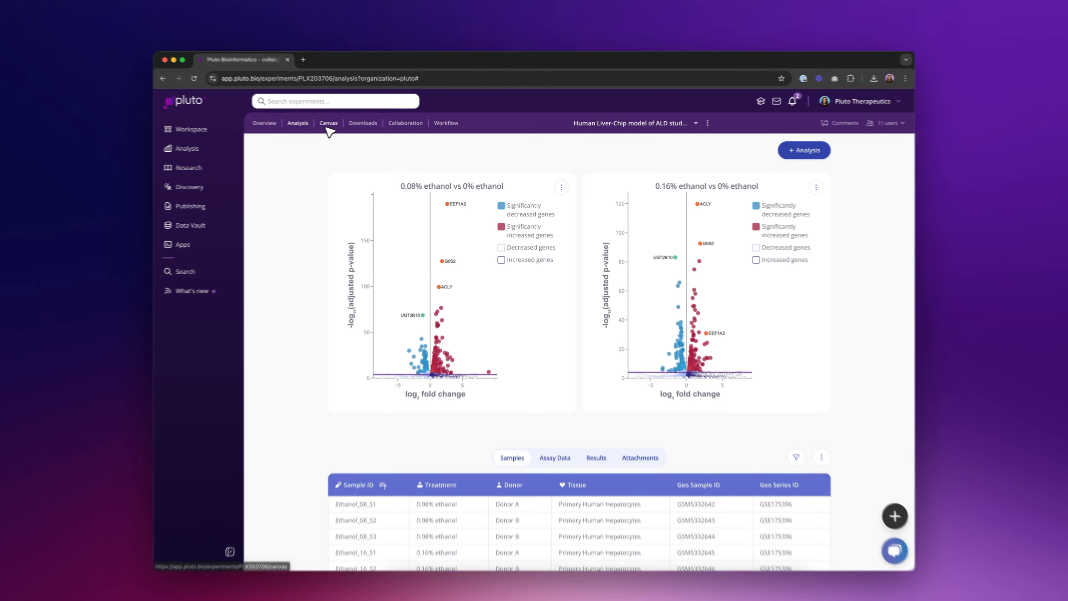
- Add the existing 0.08% ethanol vs 0% ethanol plot to the experiment's canvas and enlarge it
left_click(343, 127)
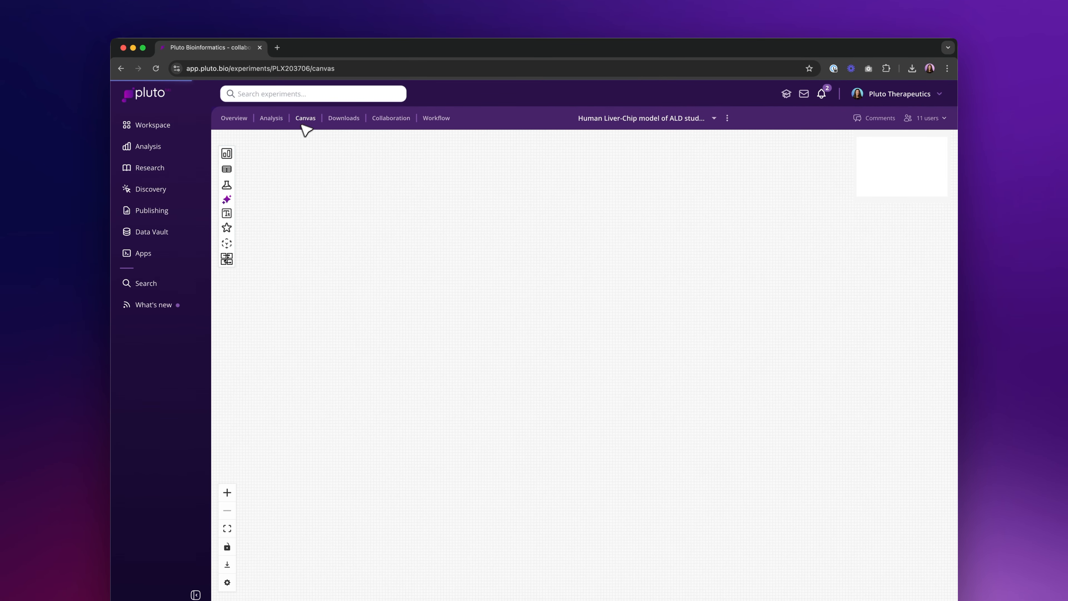
left_click(228, 154)
left_click(277, 169)
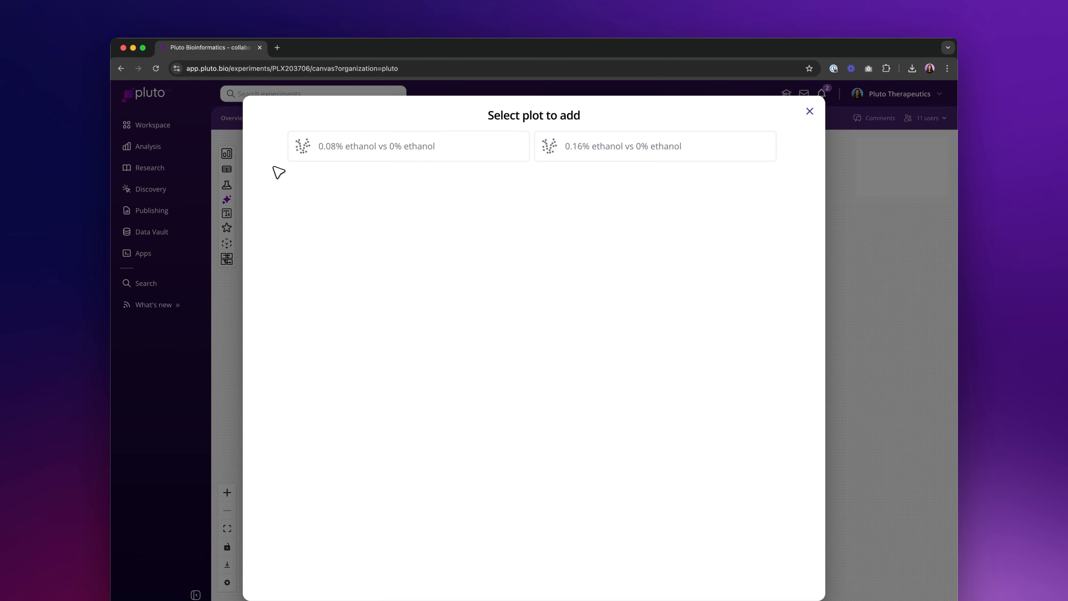
left_click(435, 159)
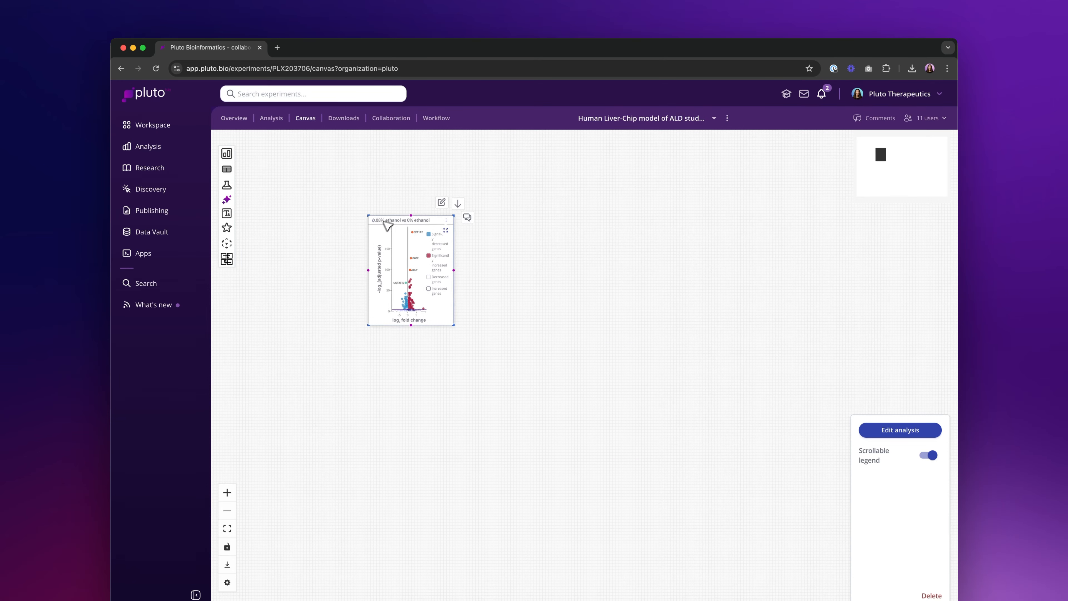
left_click_drag(458, 326, 529, 383)
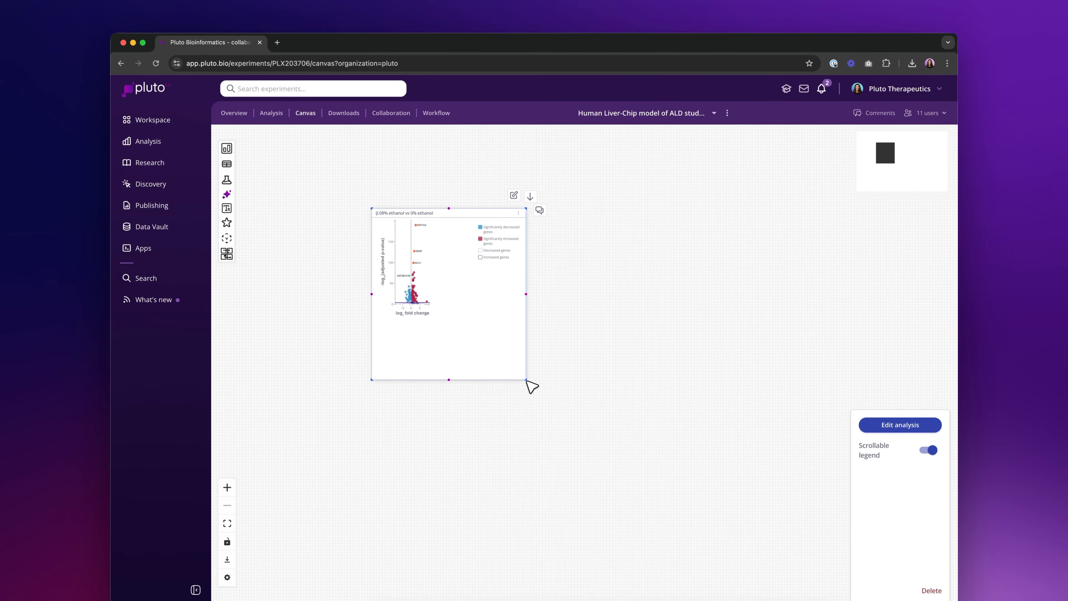
- Add the existing 0.16% ethanol vs 0% ethanol plot below the first one and enlarge it to the same width
left_click(228, 146)
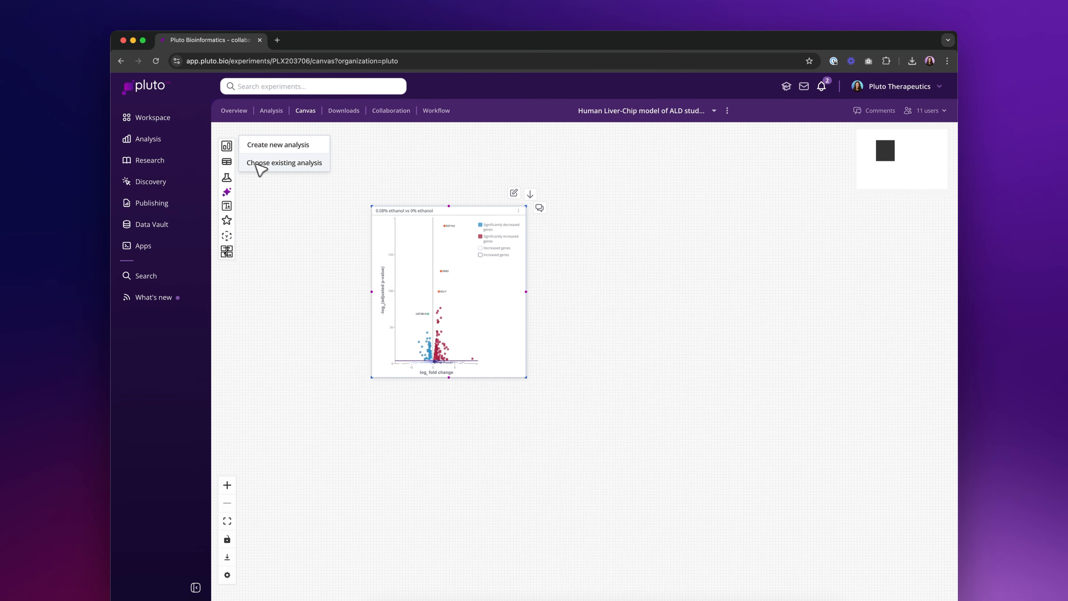
left_click(261, 162)
left_click(597, 145)
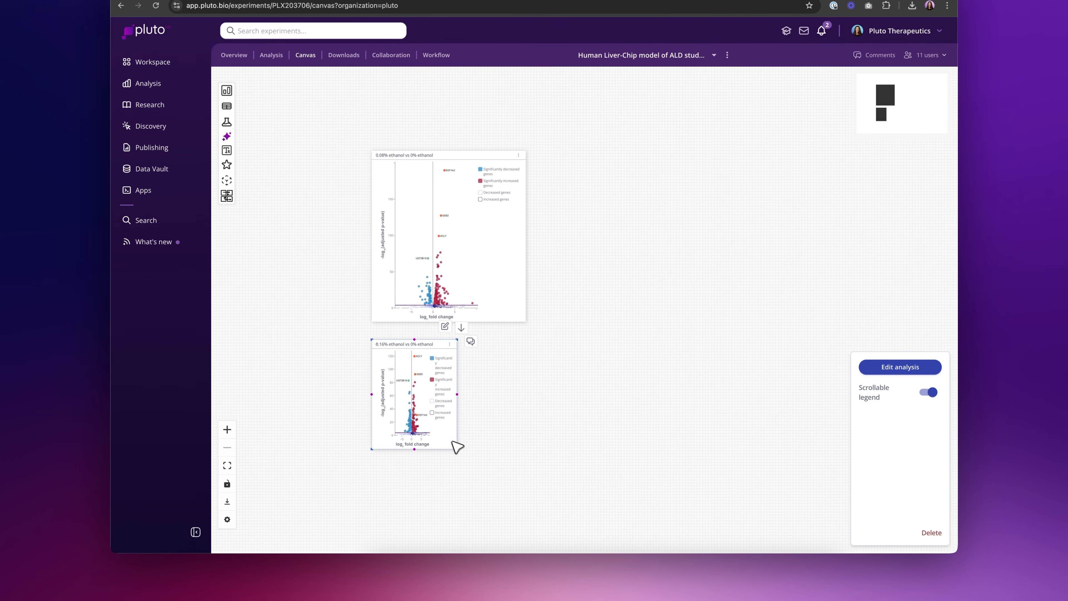
left_click_drag(459, 457, 576, 438)
left_click(575, 474)
left_click(551, 414)
left_click(607, 432)
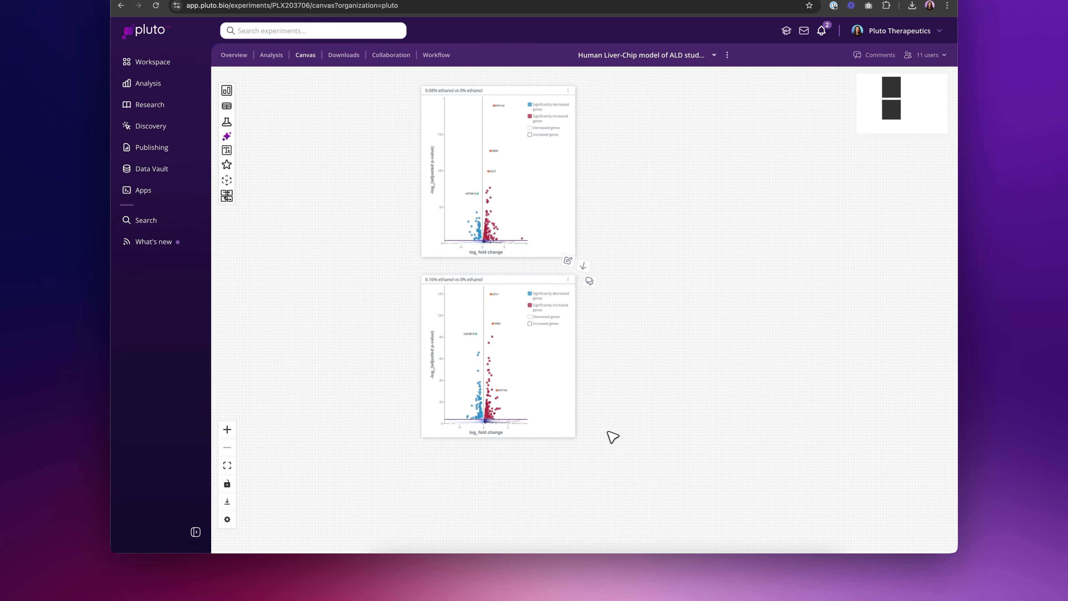
- Examine the 0.08% and 0.16% ethanol volcano plots up close on the canvas
scroll(629, 405, "up", 1)
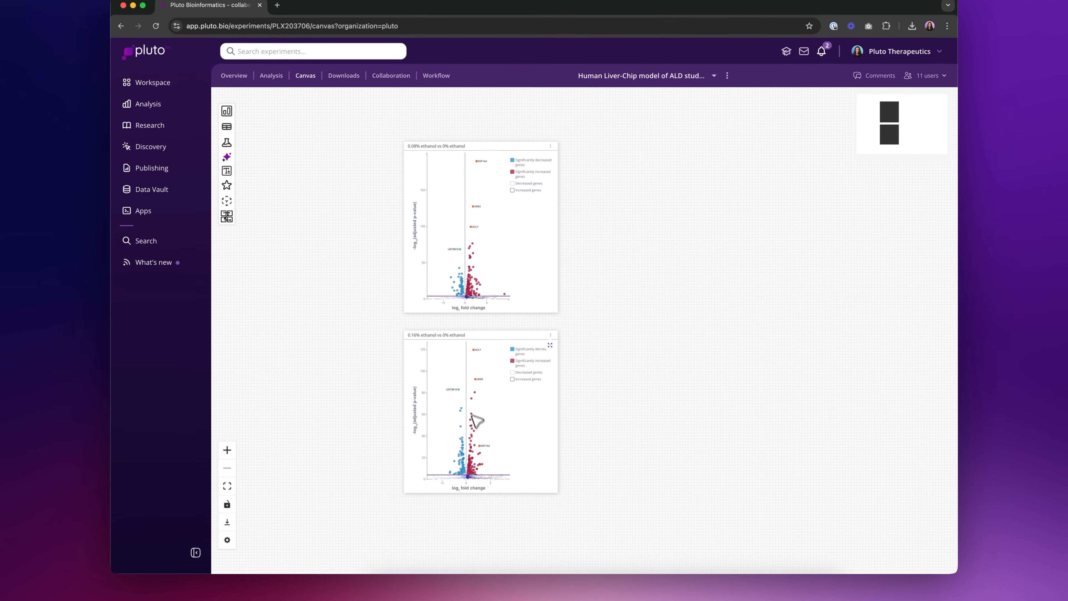
left_click_drag(612, 406, 571, 405)
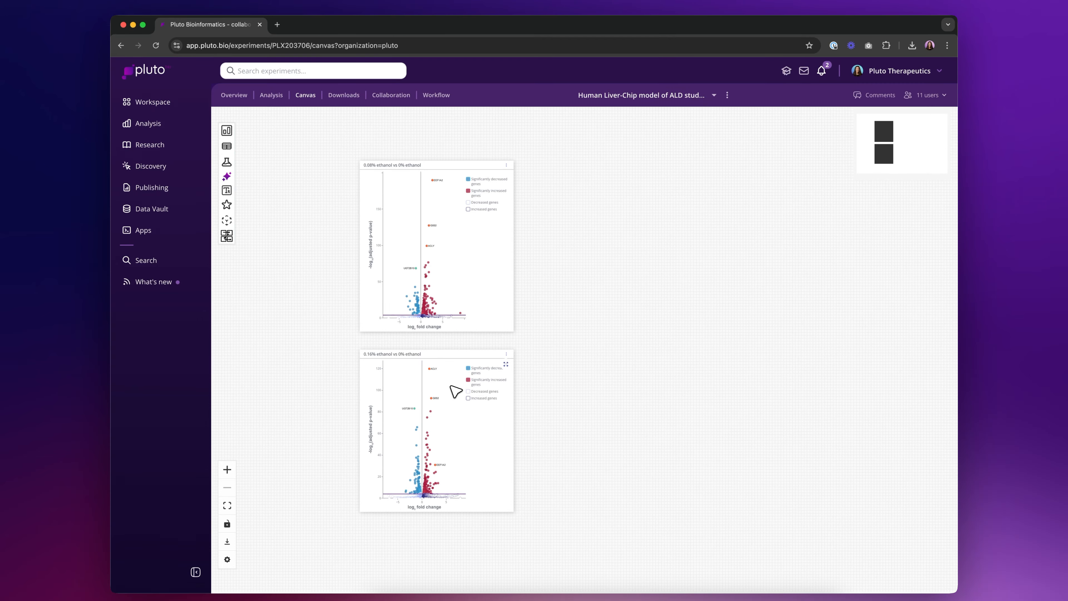
scroll(456, 391, "up", 5)
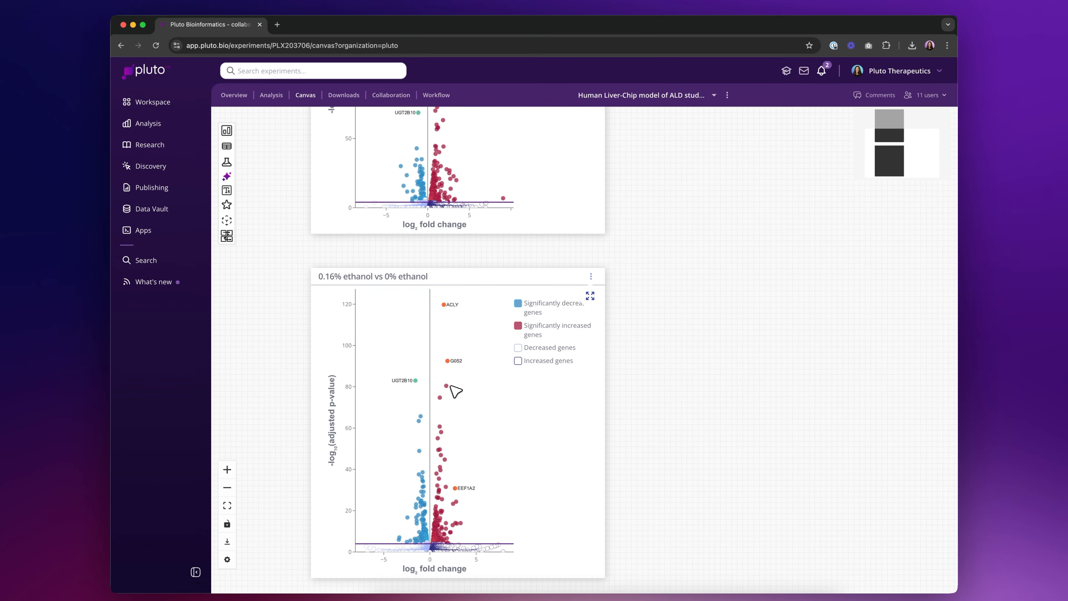
scroll(455, 391, "up", 10)
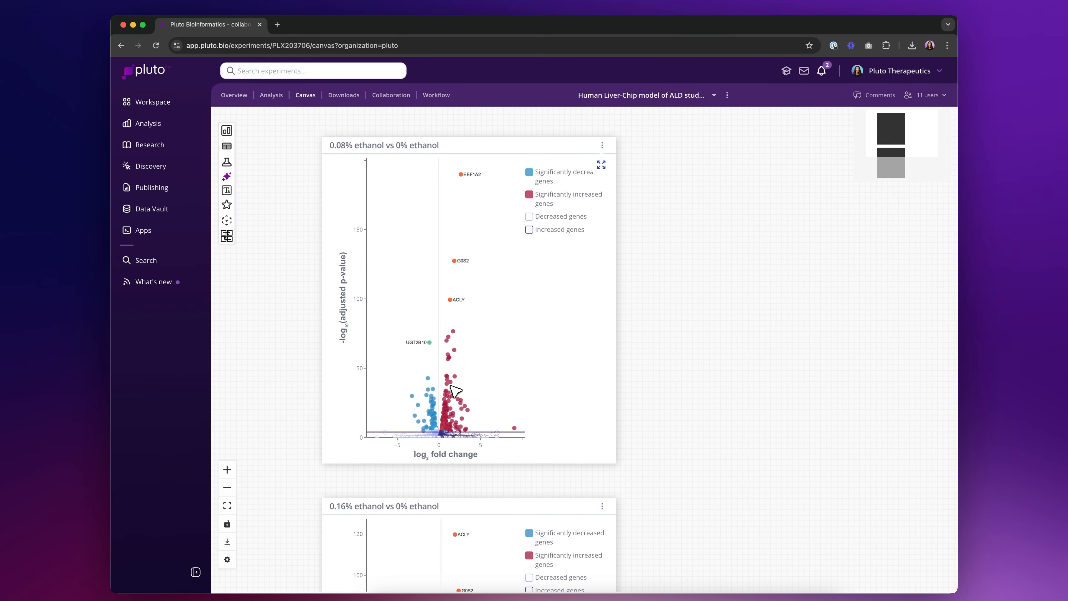
scroll(455, 392, "down", 5)
scroll(530, 412, "down", 3)
scroll(530, 411, "right", 3)
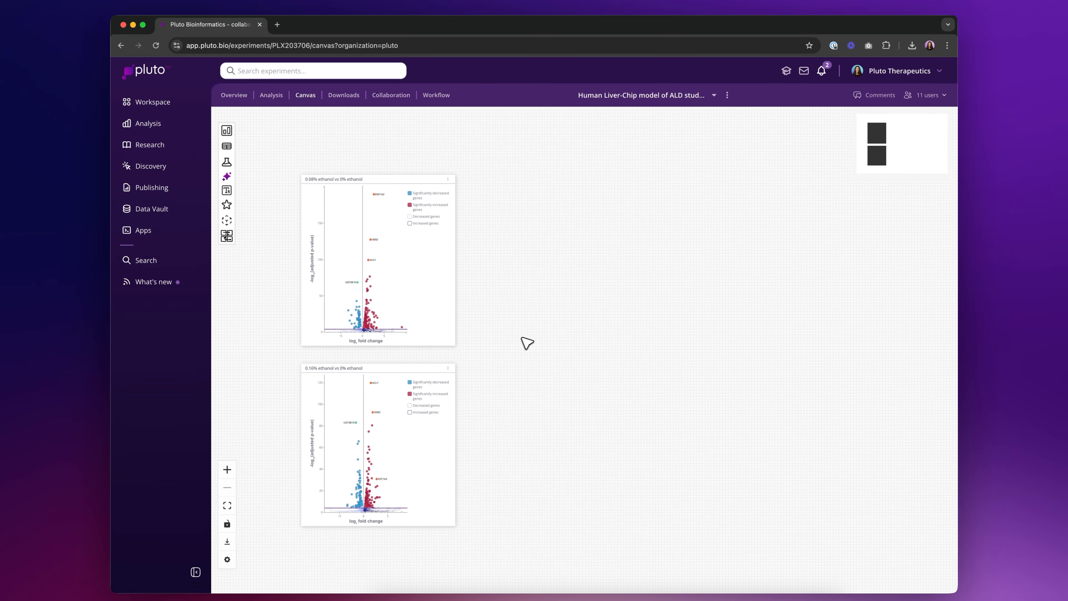
- Create a new Overlap genes analysis from the canvas
left_click(229, 131)
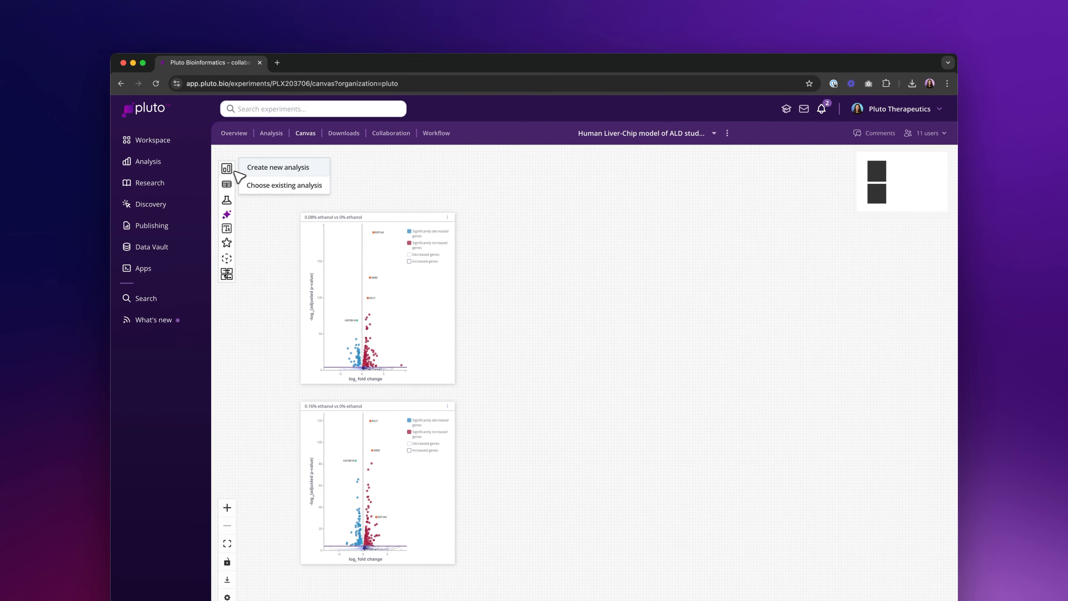
left_click(278, 168)
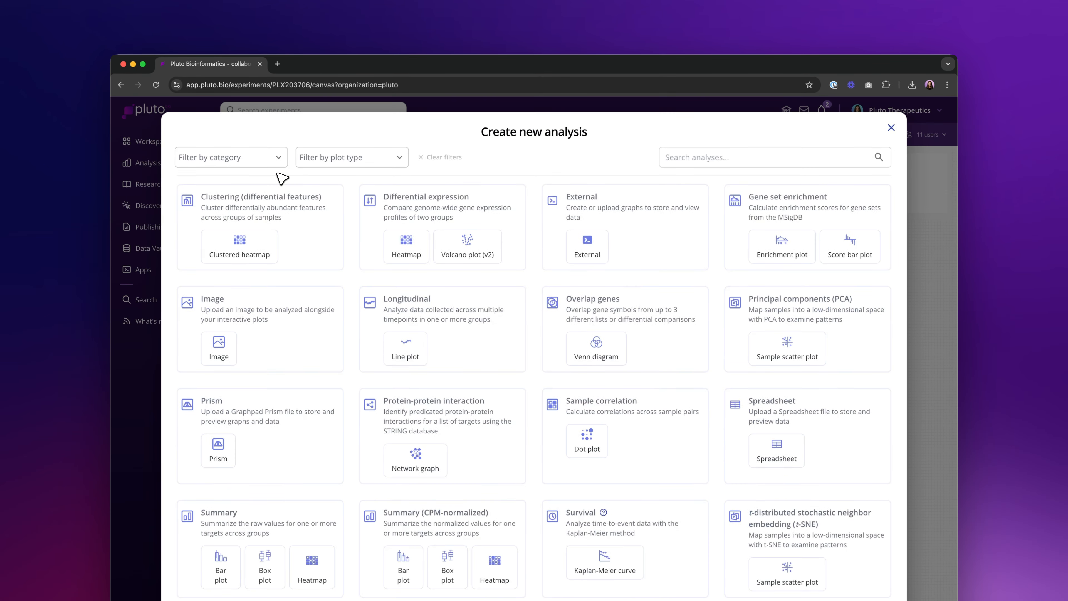
left_click(588, 297)
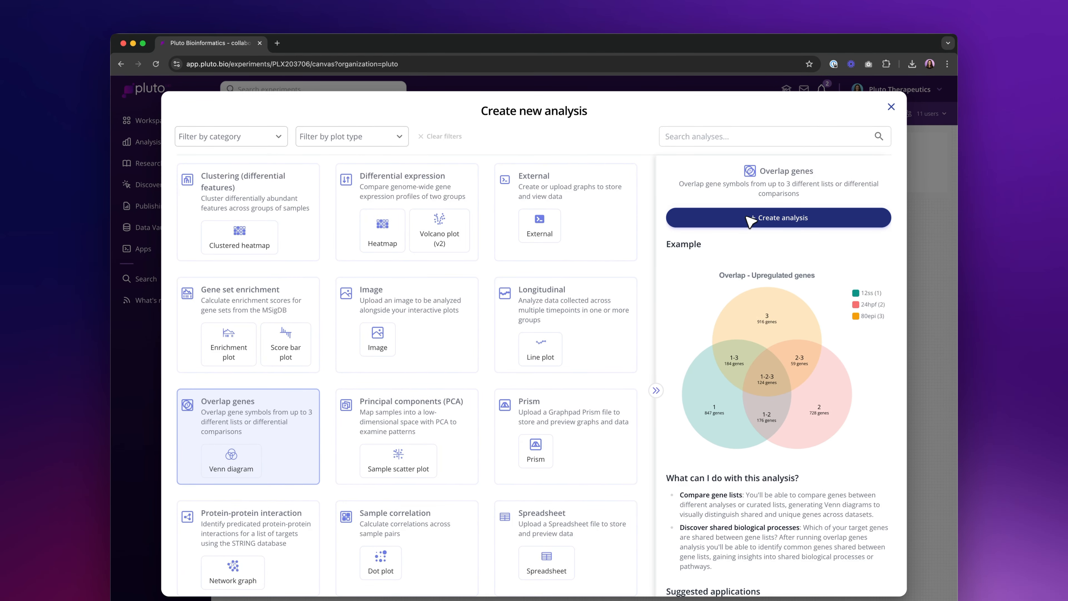
left_click(750, 218)
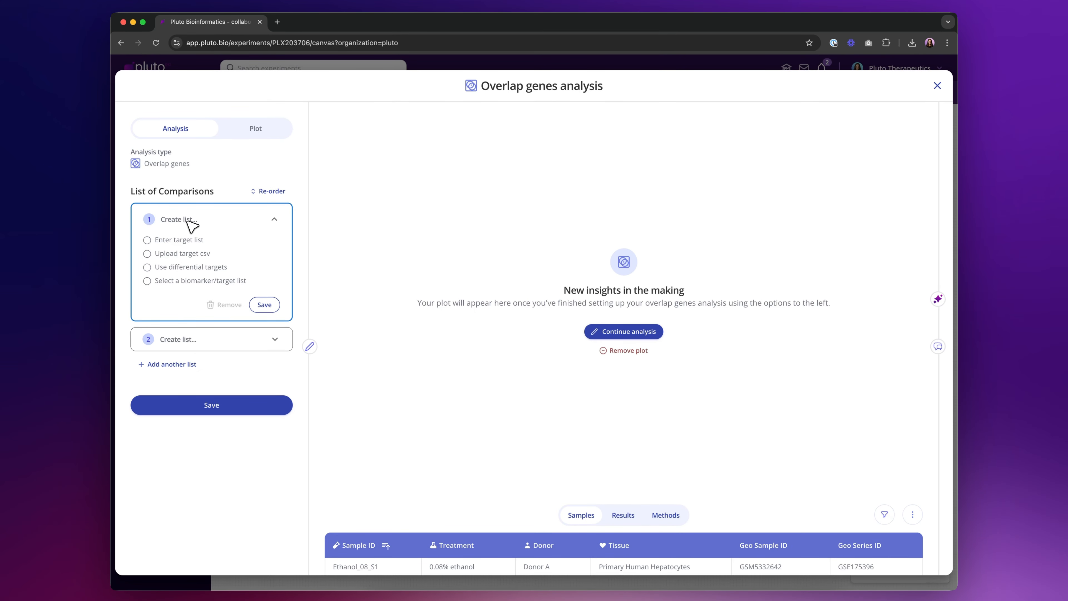
- Base the first list on differential targets from the 0.08% ethanol vs 0% ethanol comparison and name it 0.08% ethanol
left_click(184, 269)
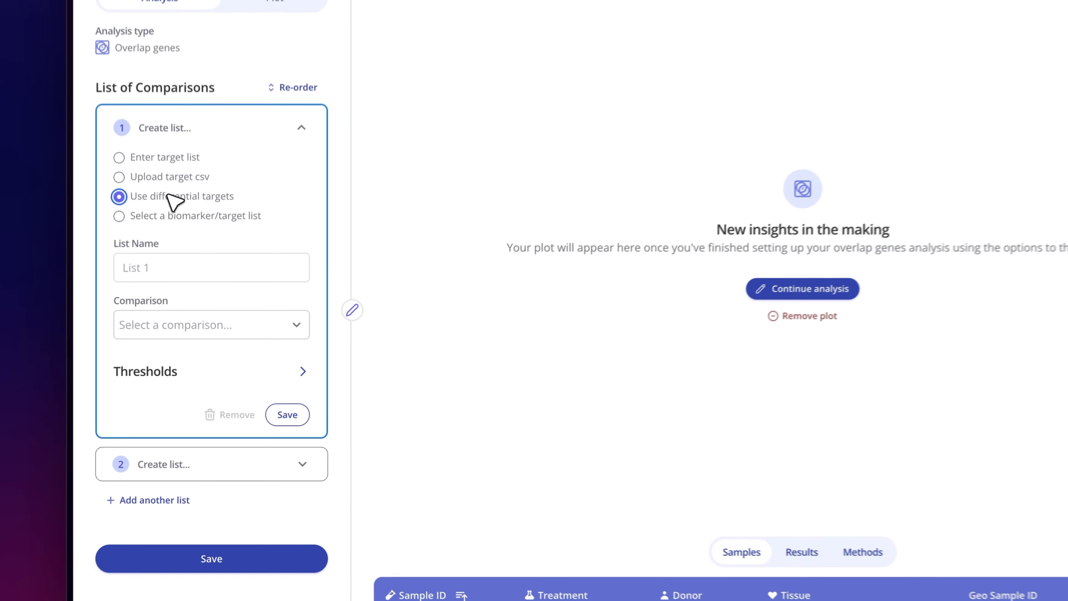
left_click(165, 357)
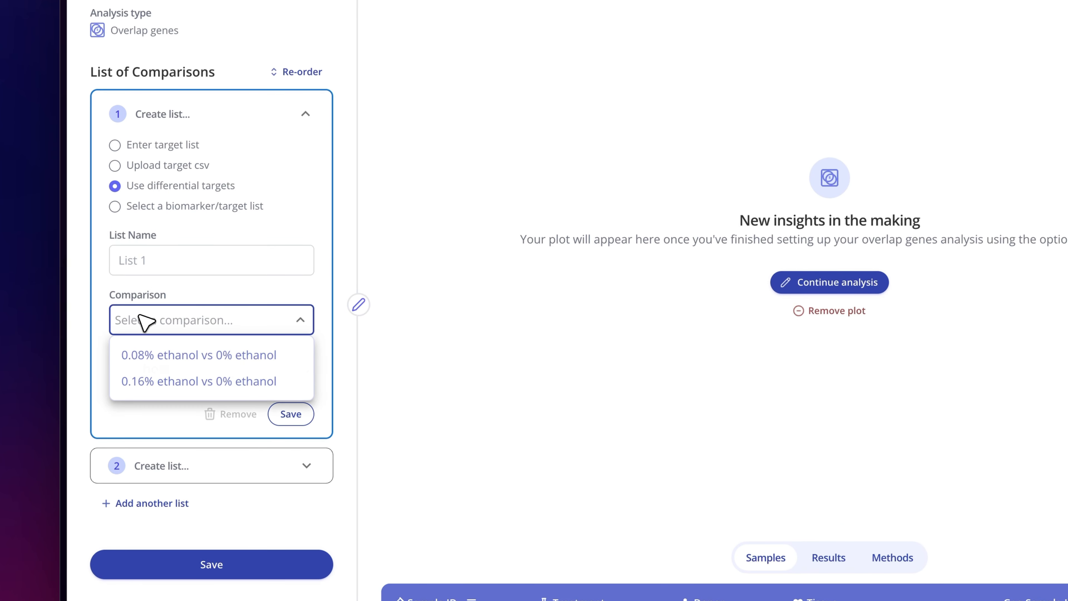
left_click(153, 356)
left_click(160, 266)
type("0.")
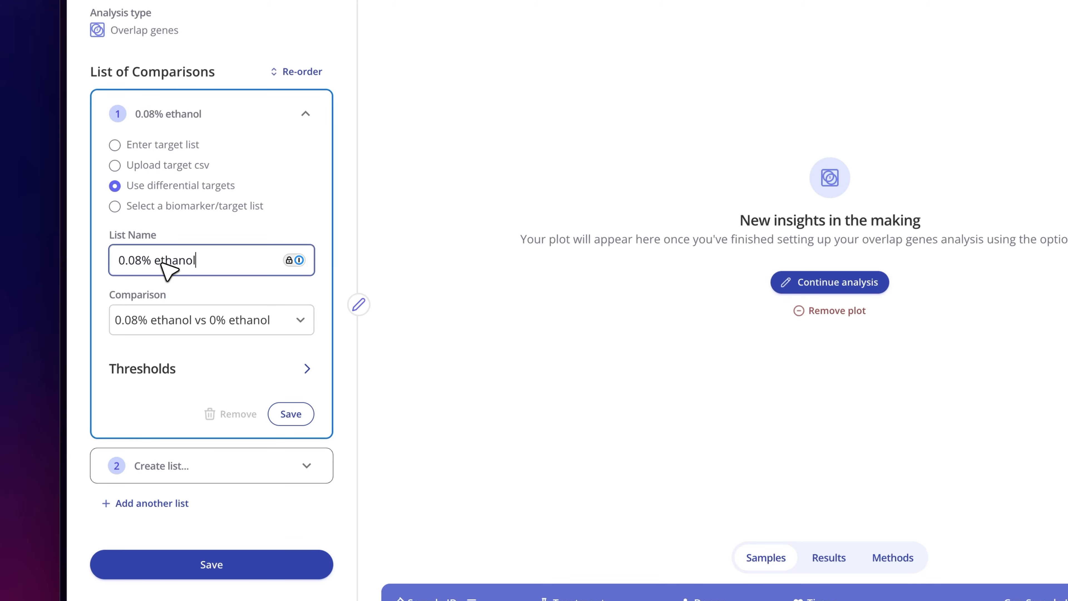
type("08% ethanol")
- Set the first list's adjusted p-value threshold to 0.0001
left_click(147, 367)
scroll(151, 378, "down", 2)
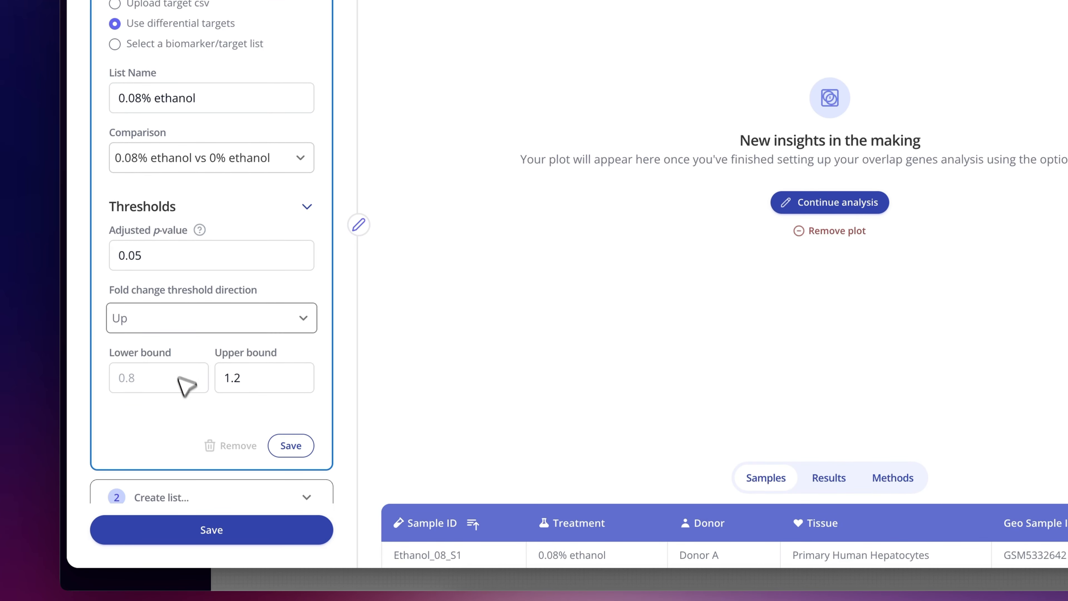
left_click(175, 260)
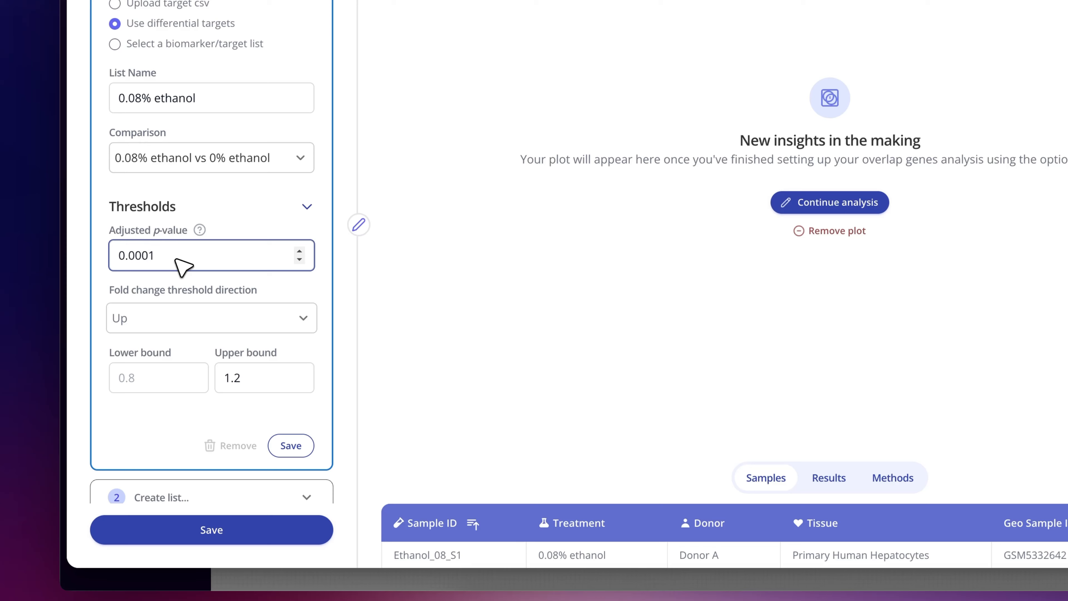
- Keep Up as the fold change threshold direction for the 0.08% ethanol list and save the list
left_click(140, 330)
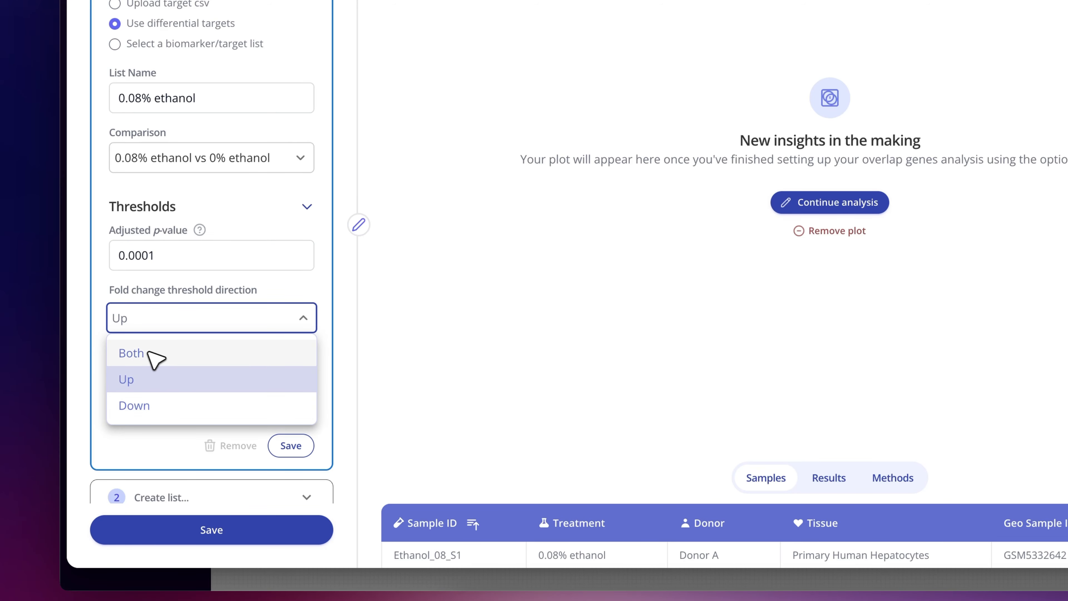
left_click(166, 313)
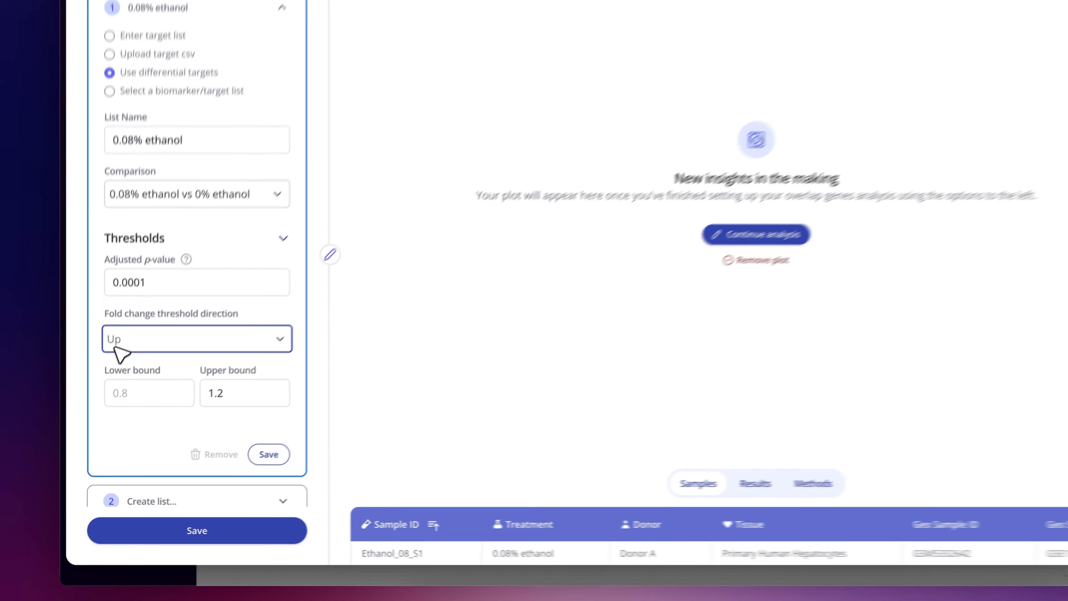
left_click(242, 465)
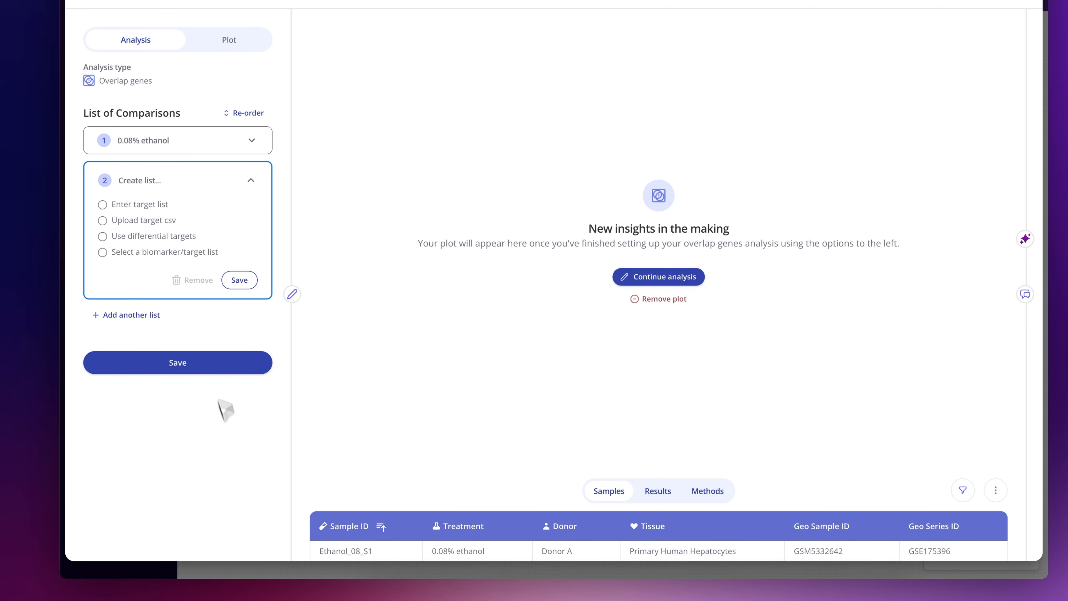
- Base the second list on differential targets from the 0.16% ethanol vs 0% ethanol comparison and name it 0.16% ethanol
left_click(184, 238)
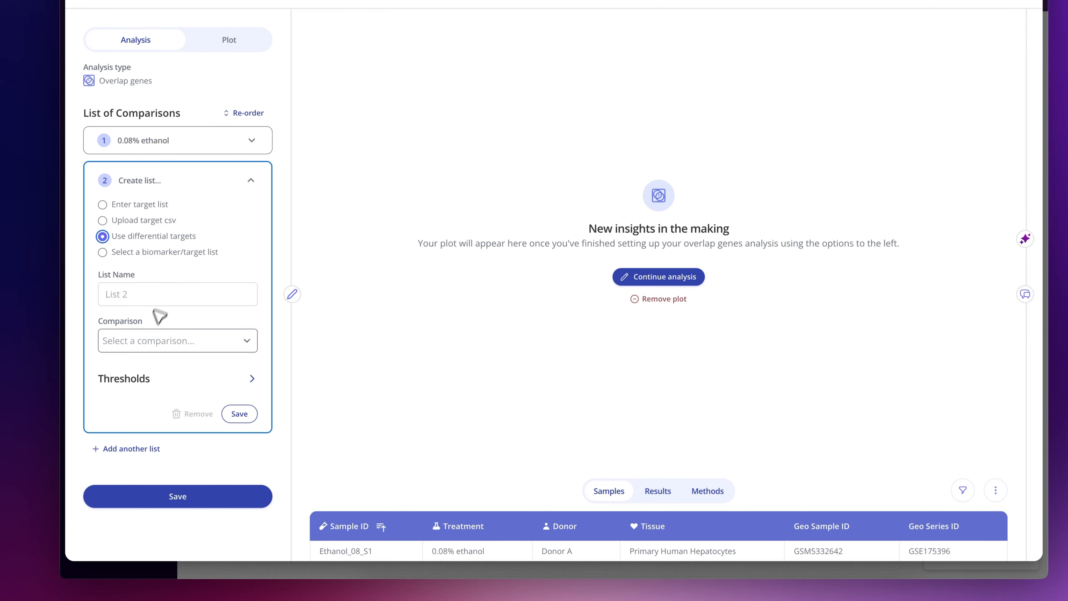
left_click(150, 340)
left_click(145, 387)
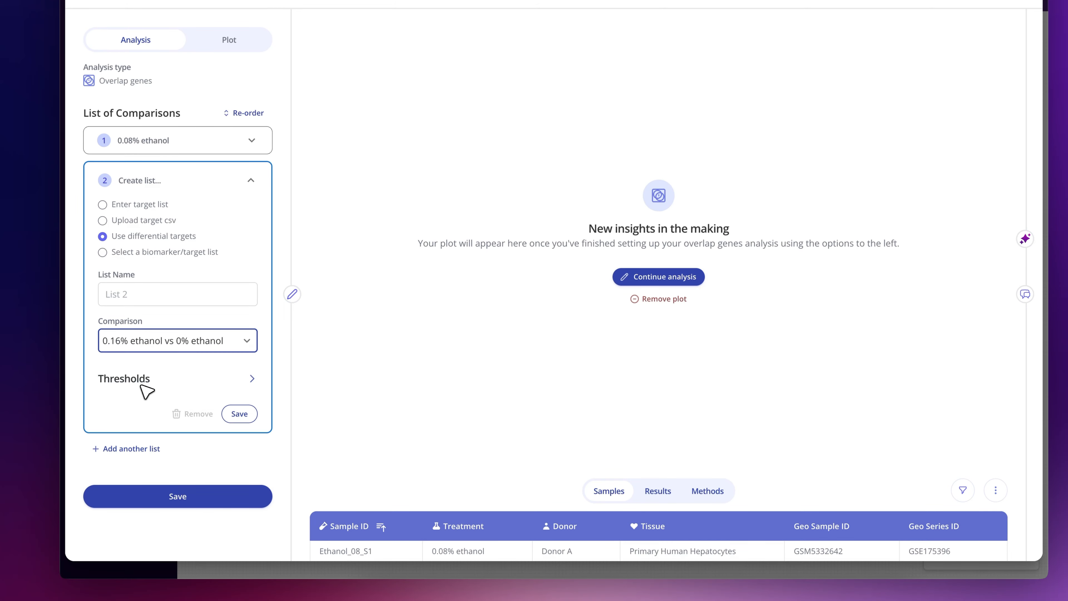
left_click(142, 299)
type("0.")
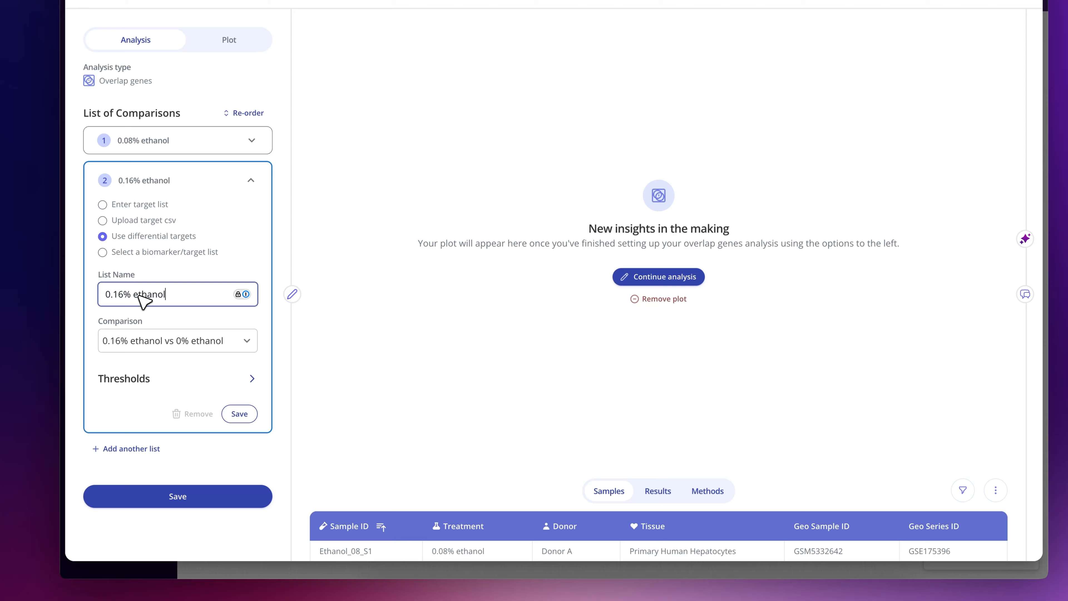
type("16% ethanol")
- Set the second list's adjusted p-value threshold to 0.0001, then save the list and the analysis to generate the overlap plot
left_click(136, 377)
left_click(128, 418)
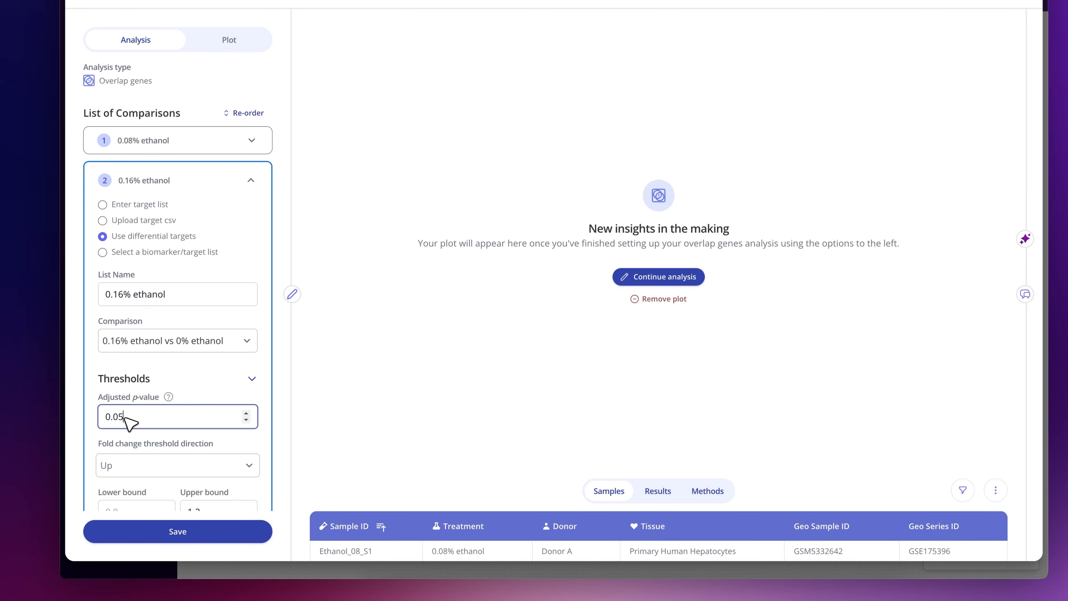
scroll(109, 433, "down", 3)
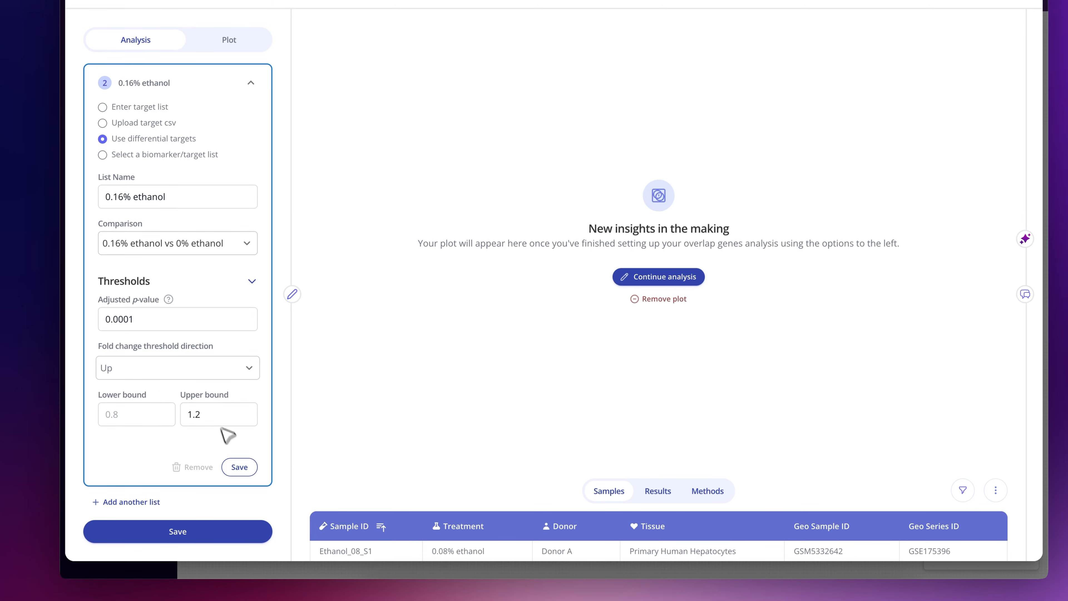
left_click(238, 470)
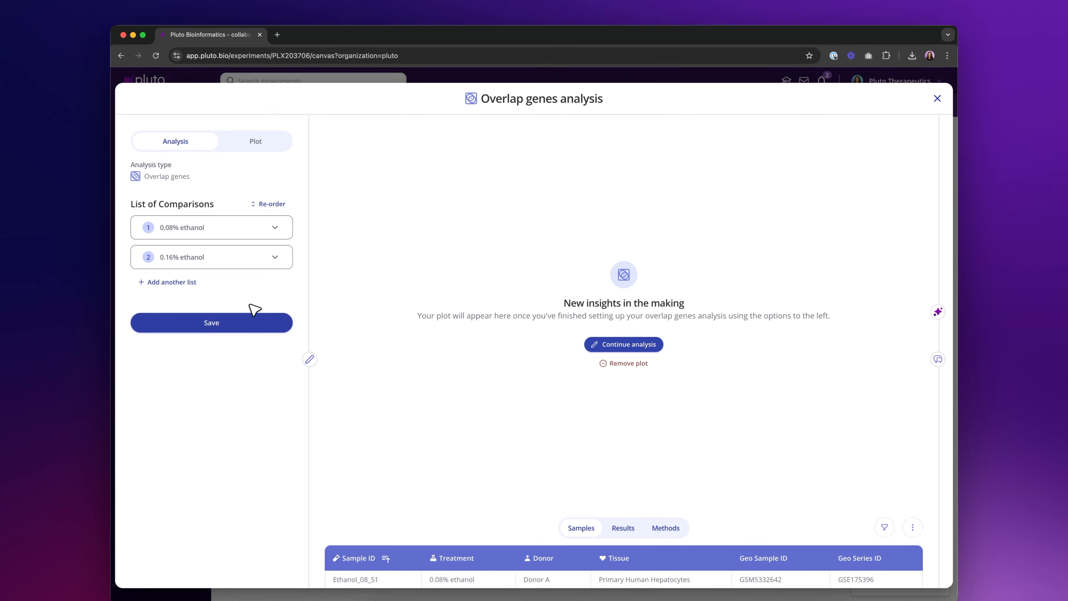
left_click(251, 325)
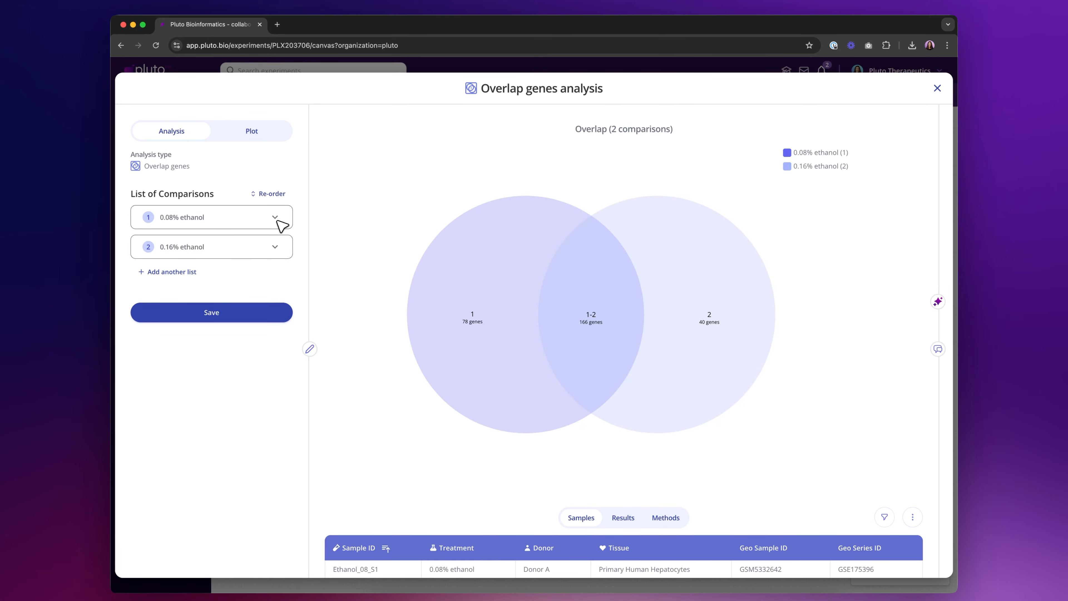
mouse_move(534, 356)
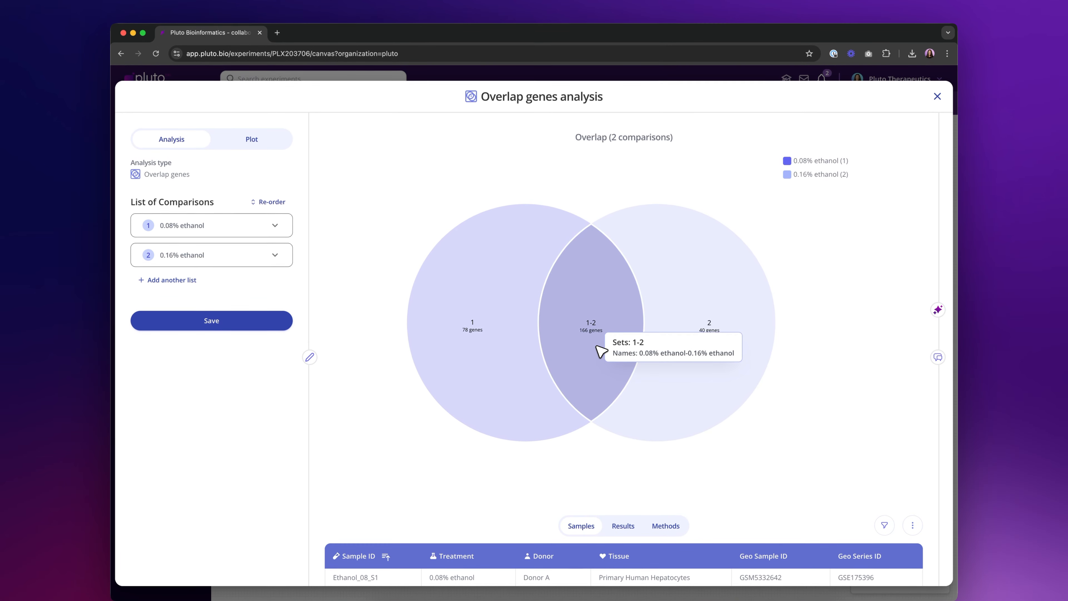
- Label the Venn diagram sets by list name instead of list number and save the plot changes
left_click(253, 141)
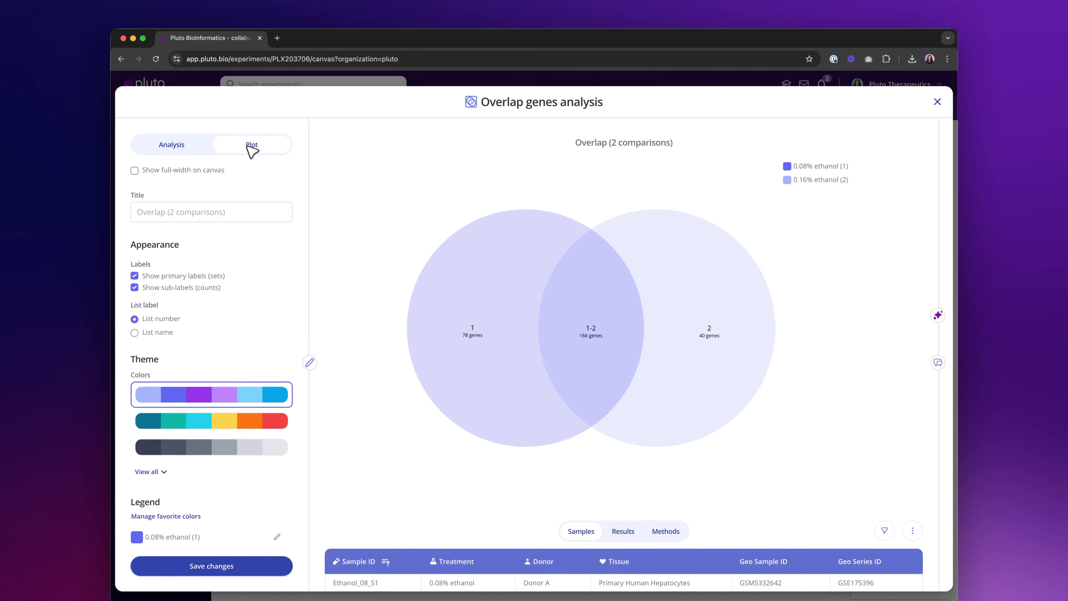
scroll(218, 293, "down", 1)
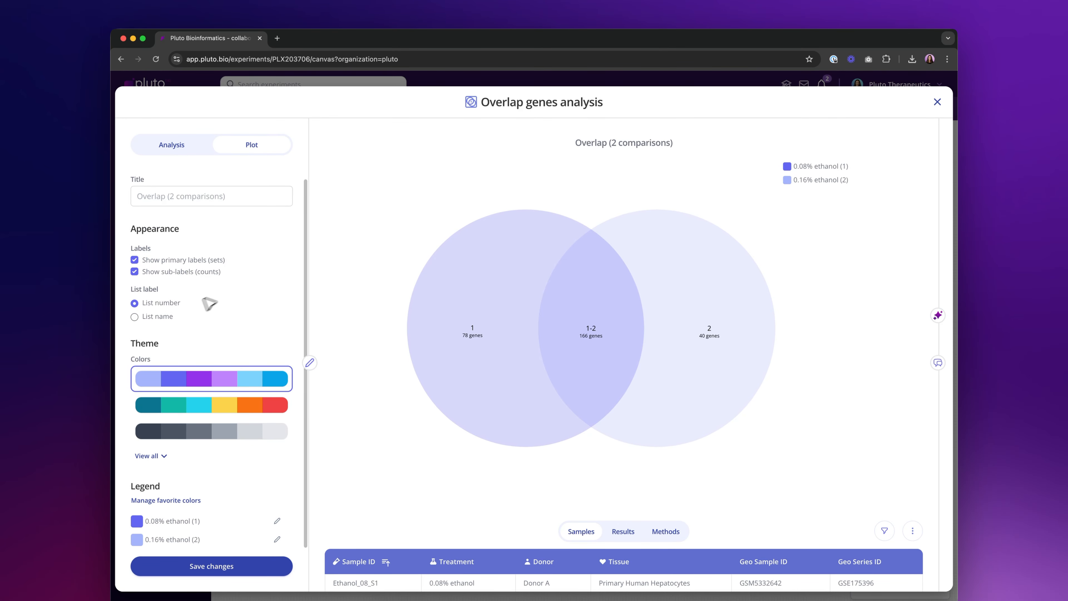
left_click(158, 318)
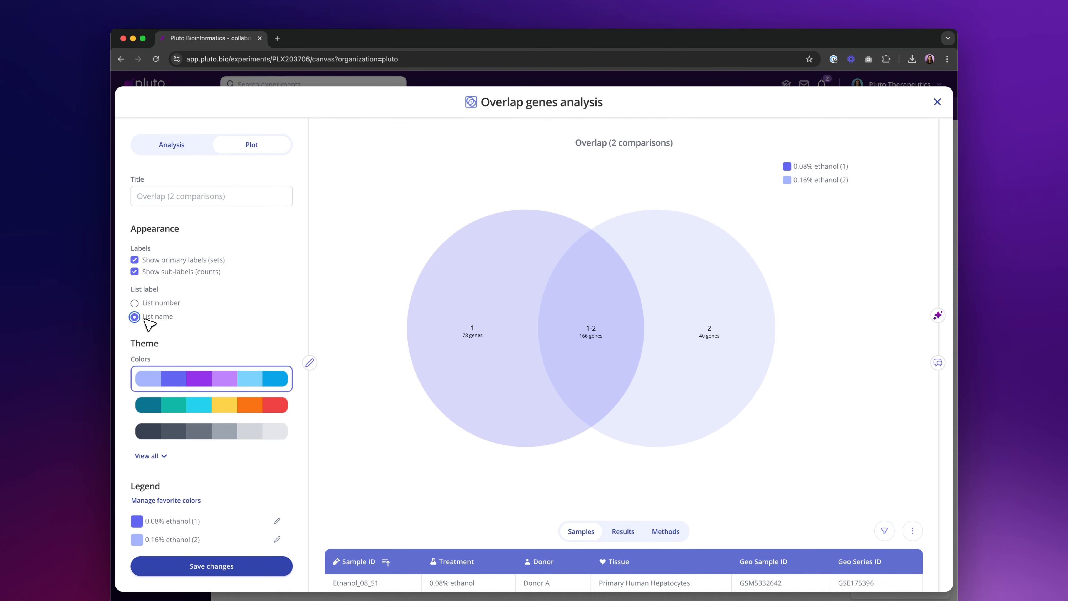
left_click(186, 566)
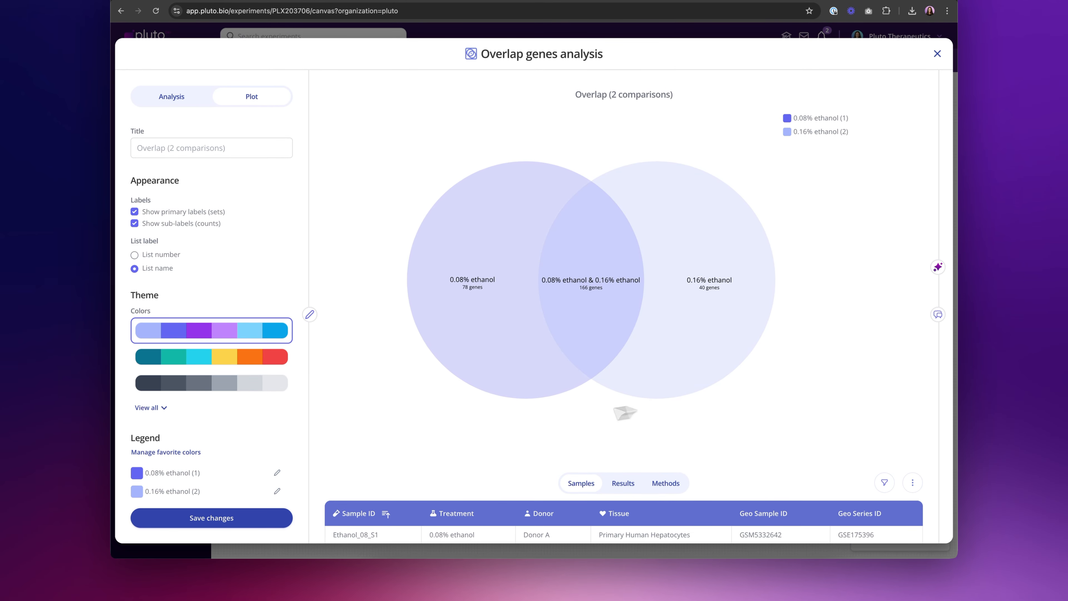
- Recolor the 0.08% ethanol set to #AD05B1 and the 0.16% ethanol set to #F46E42, and save the plot changes
left_click(137, 472)
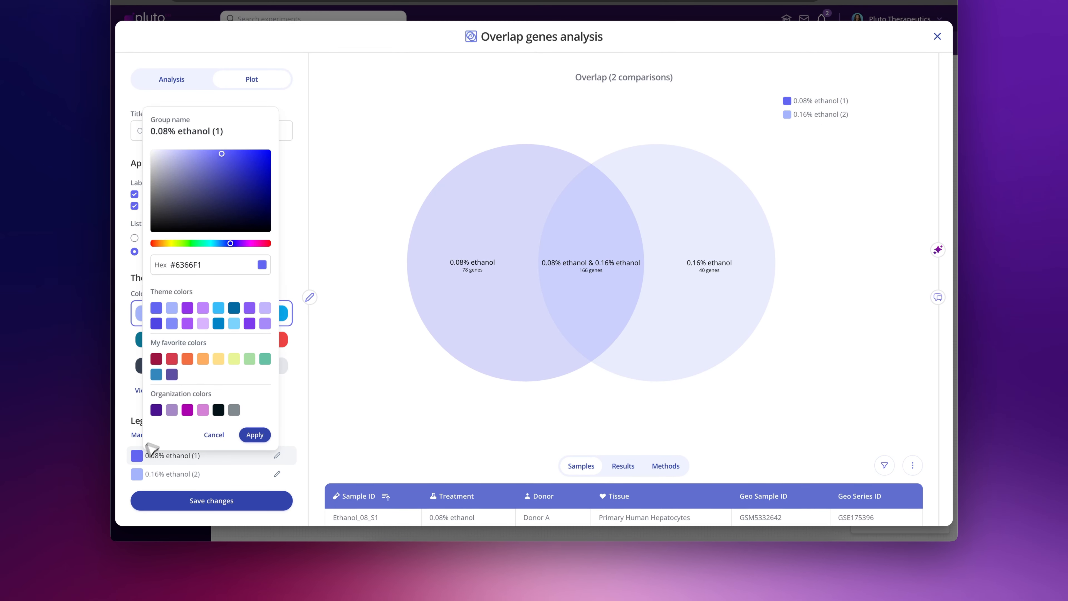
left_click(187, 409)
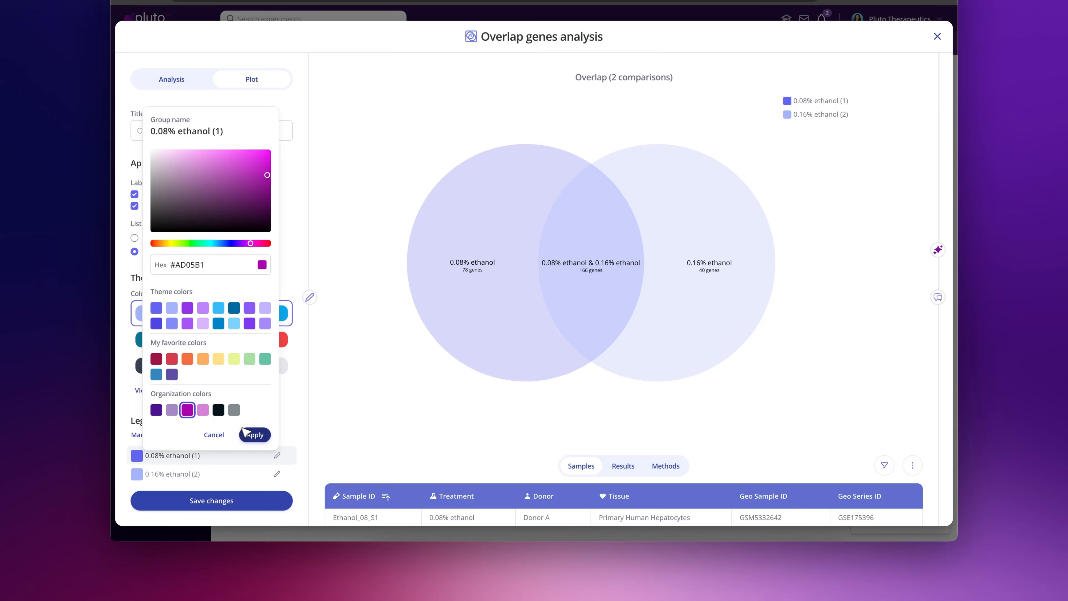
left_click(255, 435)
left_click(136, 474)
left_click(192, 377)
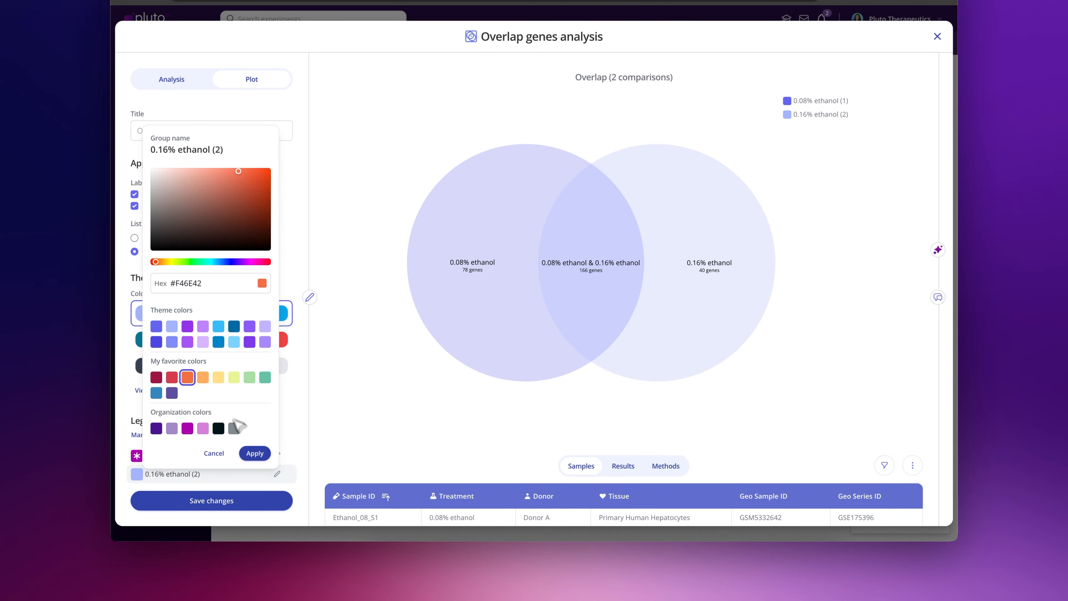
left_click(255, 453)
left_click(233, 502)
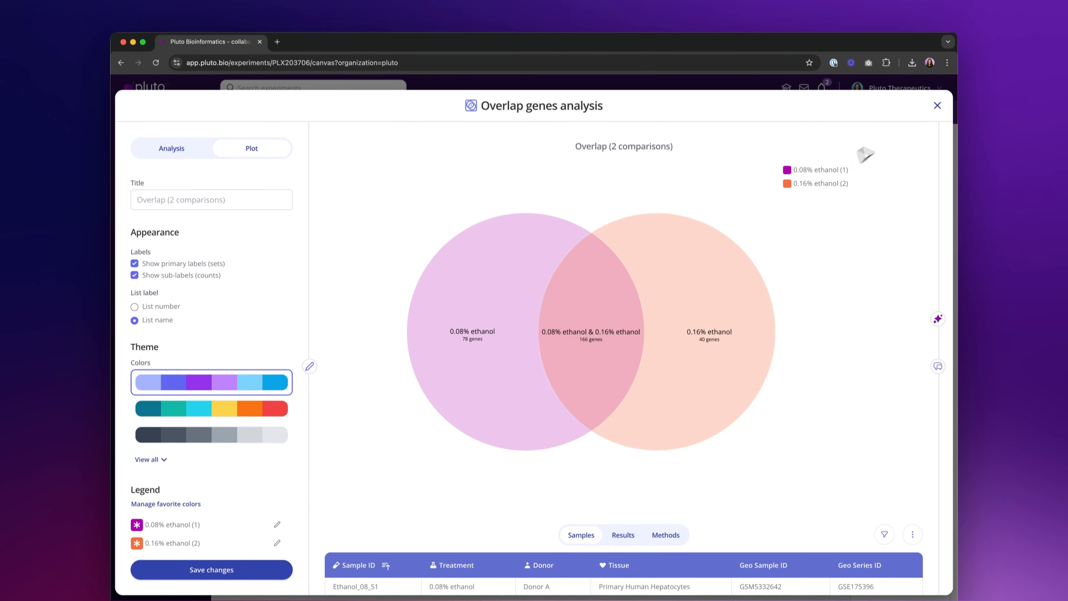
- Return to the canvas, then reposition and enlarge the overlap plot beside the two volcano plots
left_click(937, 37)
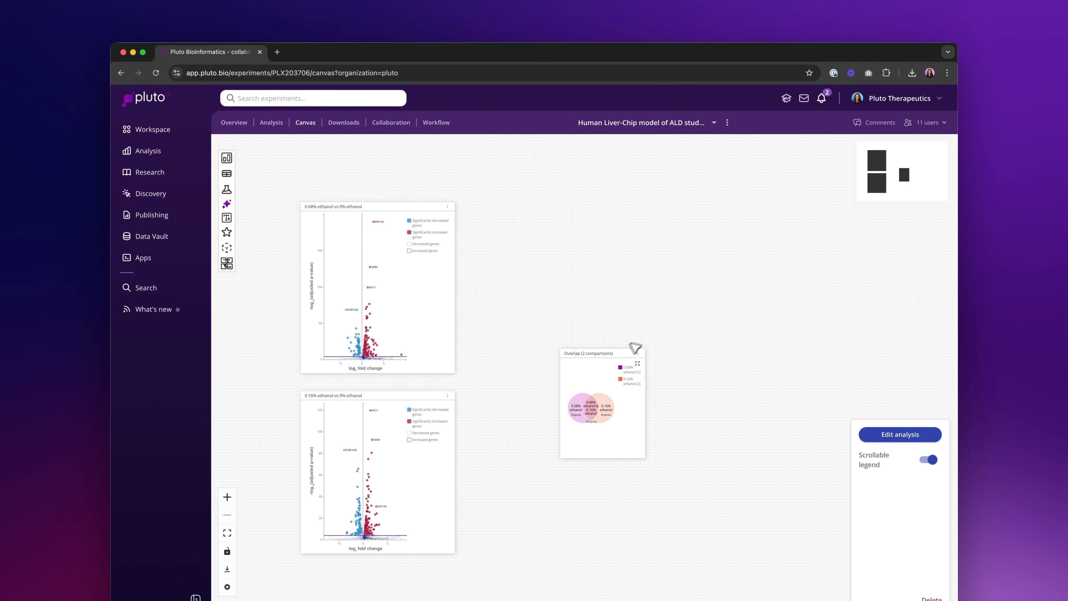
left_click_drag(621, 353, 606, 321)
left_click_drag(632, 426, 726, 444)
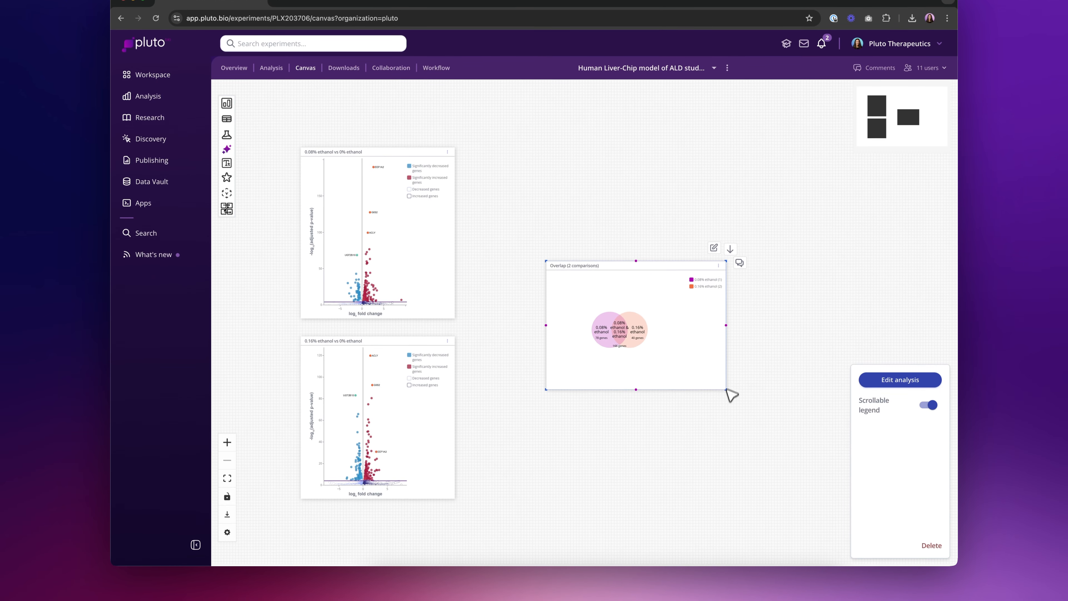
left_click_drag(728, 390, 734, 410)
- Connect the 0.08% and 0.16% ethanol volcano plots to the overlap plot with arrows
left_click(452, 233)
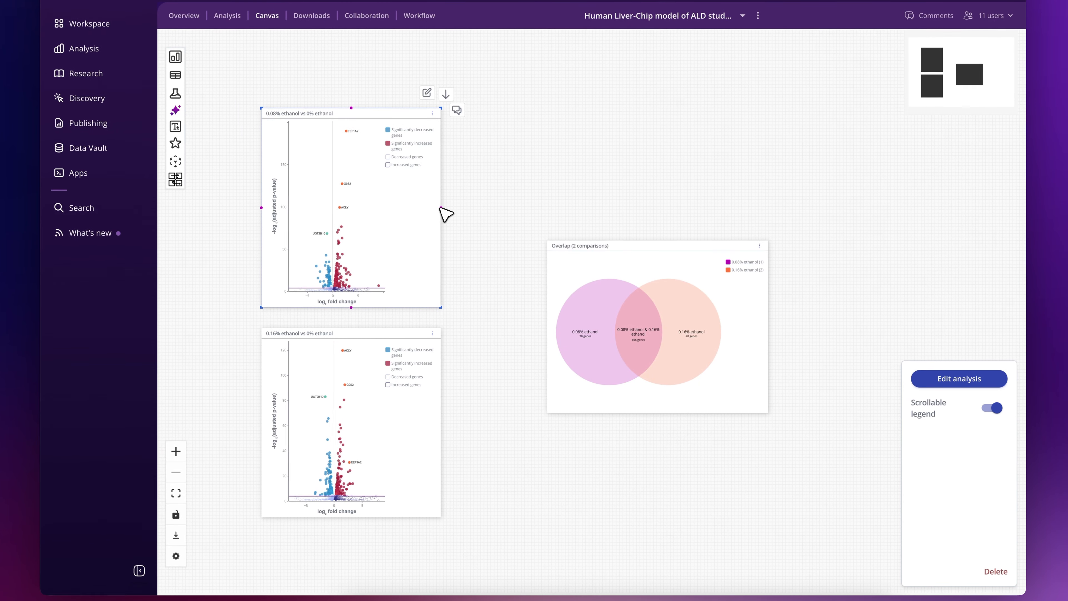
left_click_drag(441, 207, 547, 335)
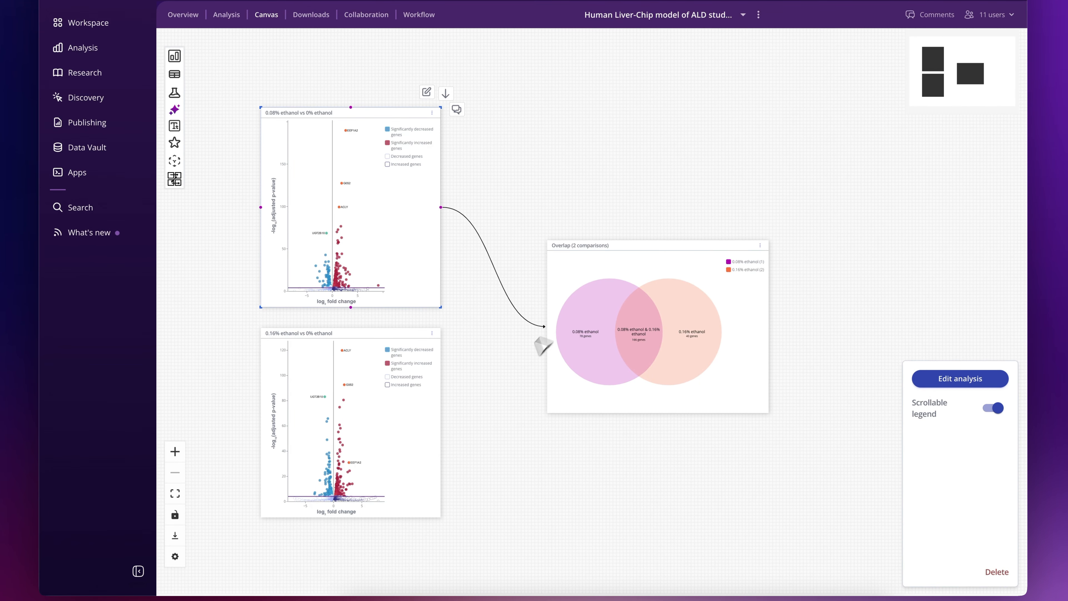
left_click(432, 461)
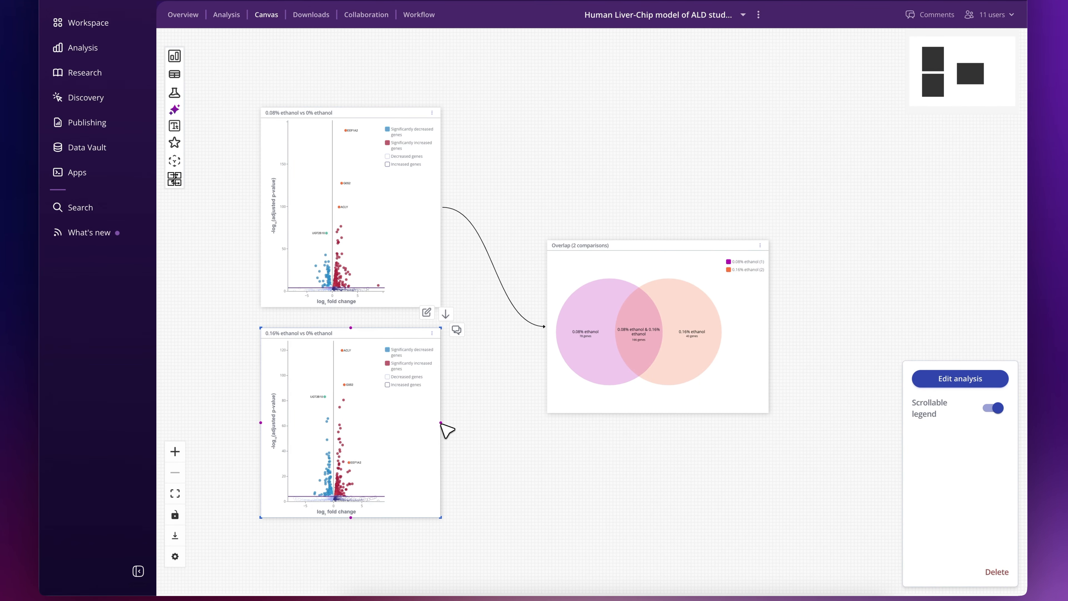
left_click_drag(466, 403, 547, 338)
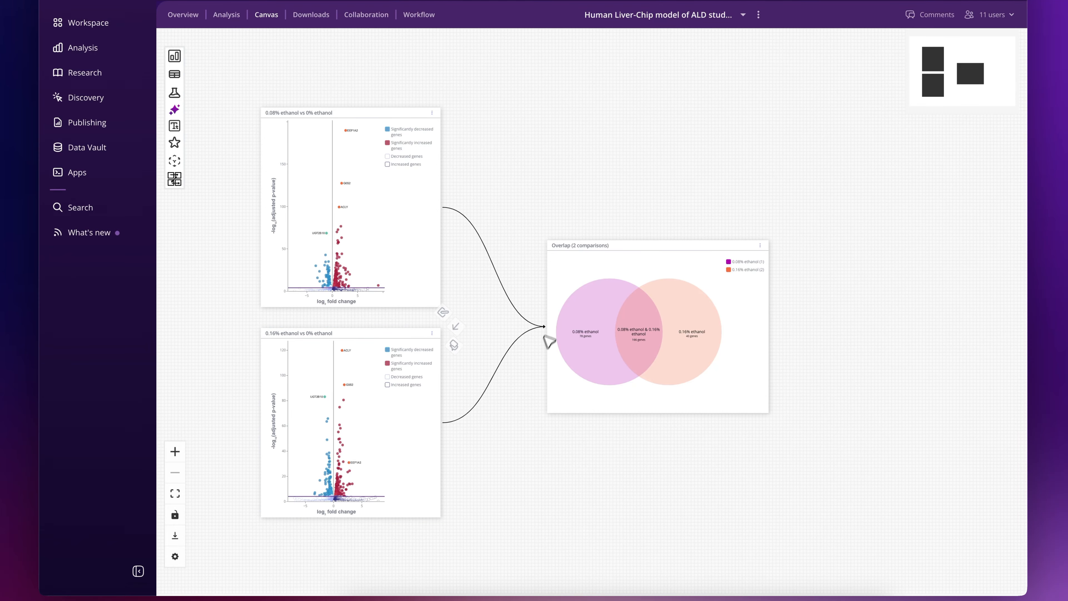
- Examine the connected volcano plots and the overlap region of the Venn diagram up close on the canvas
scroll(571, 400, "up", 2)
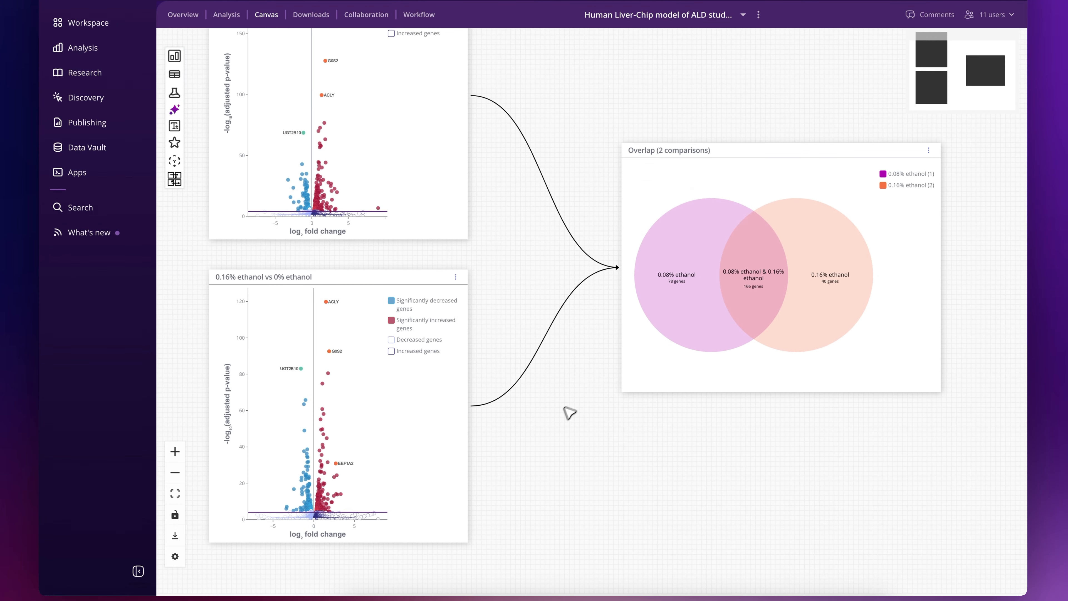
left_click_drag(564, 407, 677, 458)
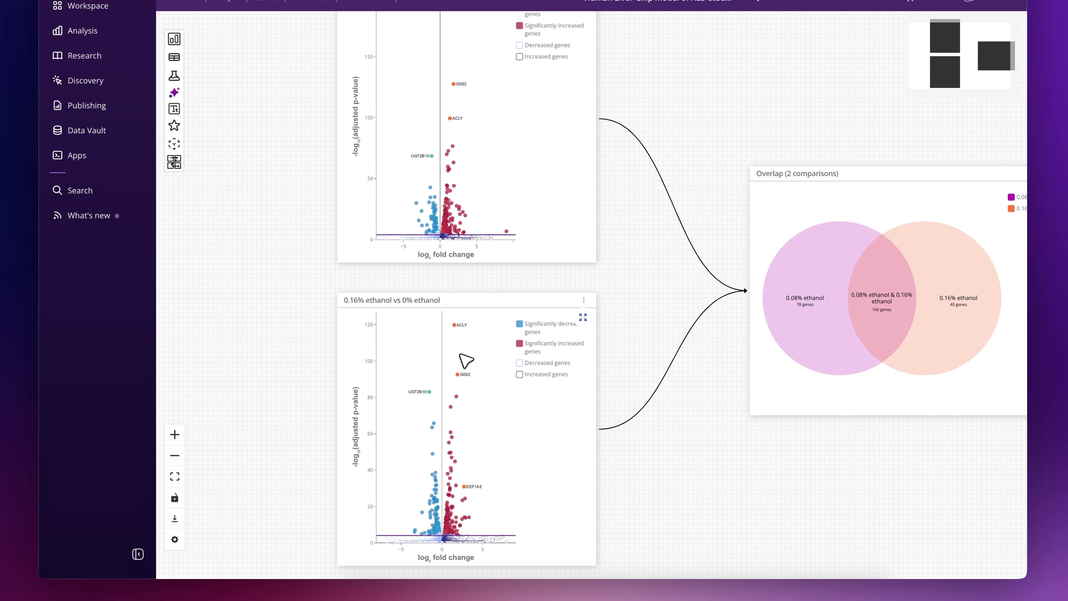
left_click_drag(655, 264, 413, 251)
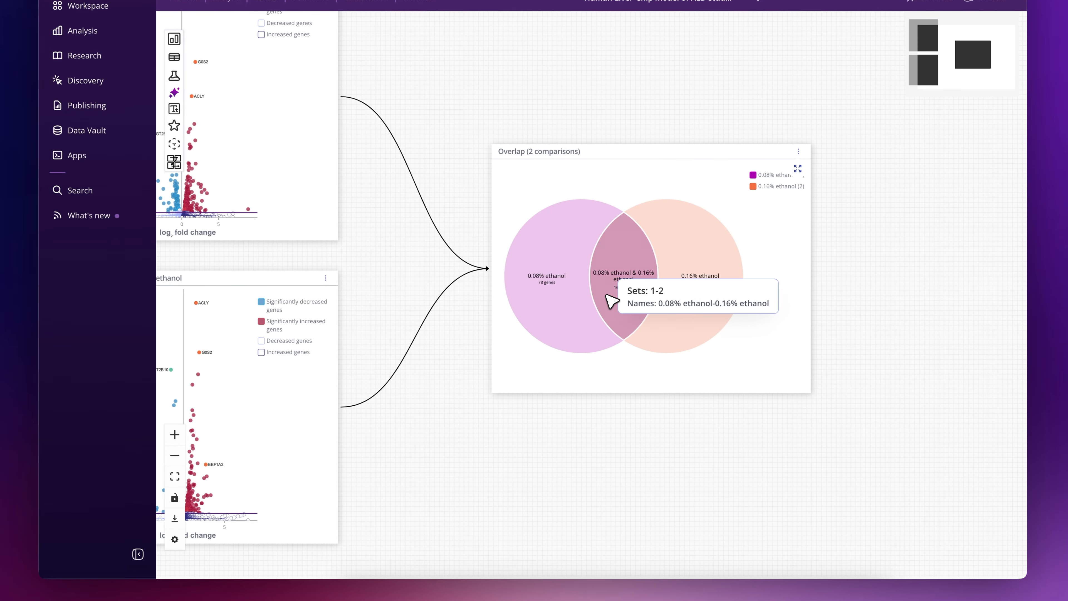
scroll(608, 295, "up", 3)
left_click_drag(961, 285, 890, 312)
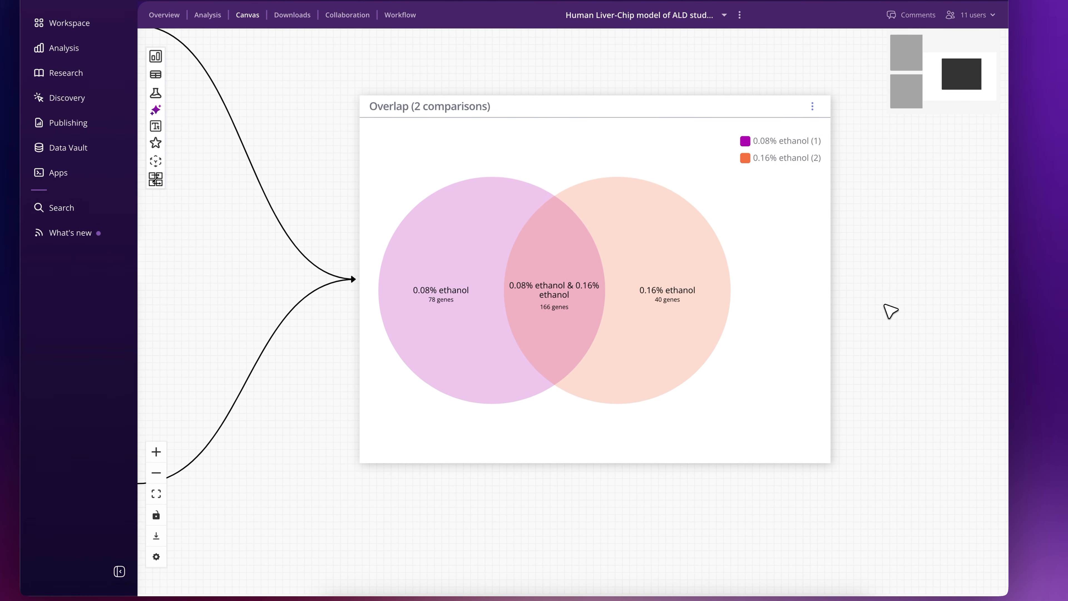
mouse_move(547, 330)
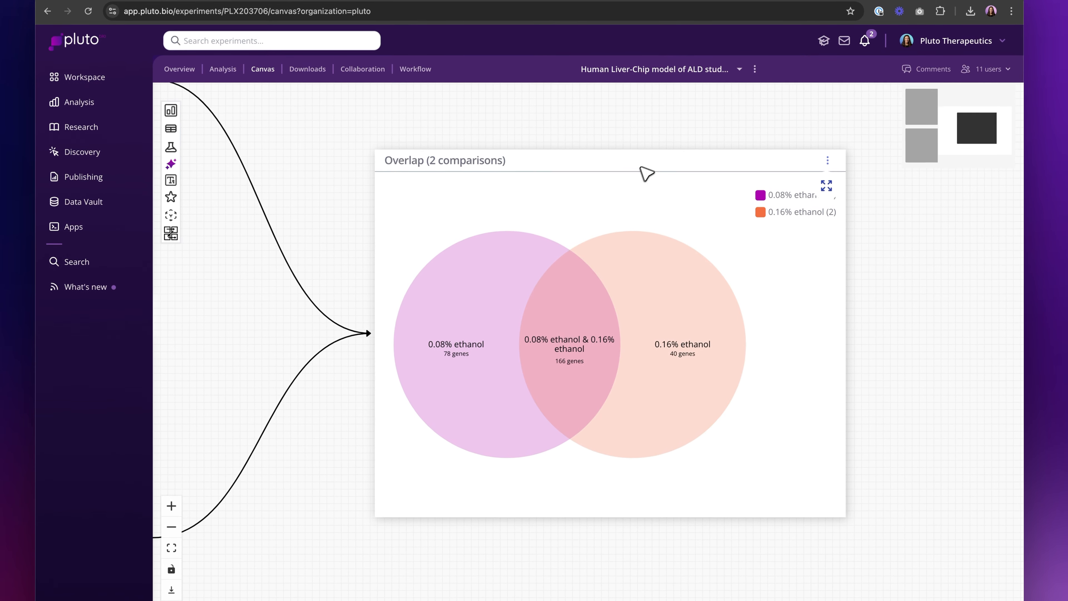
- Open the overlap analysis from the canvas, review its results table of gene symbols per set and download the results
left_click(650, 169)
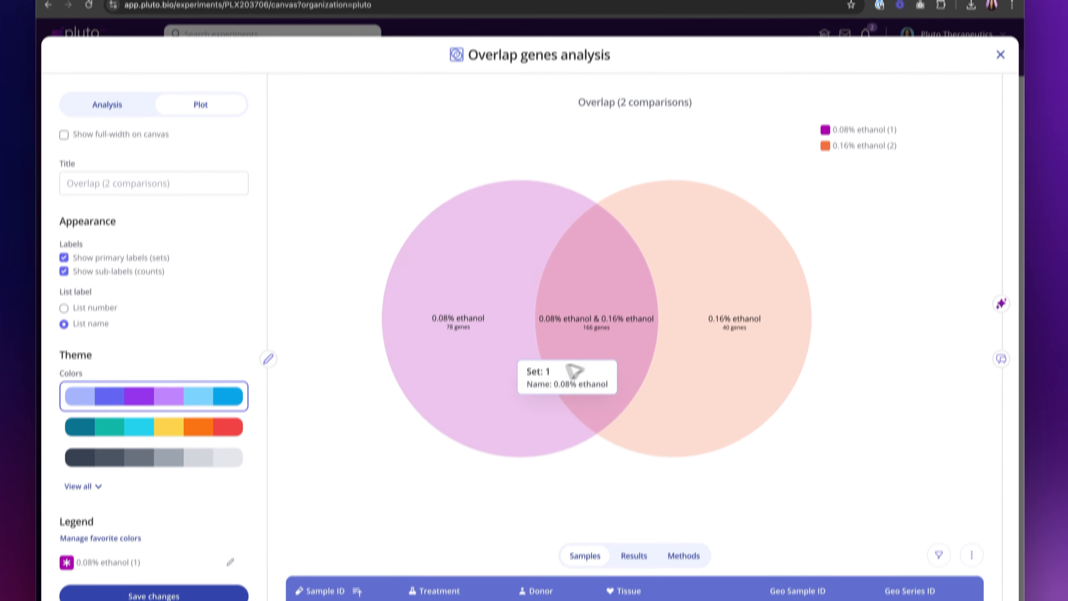
scroll(589, 410, "down", 3)
scroll(587, 412, "down", 3)
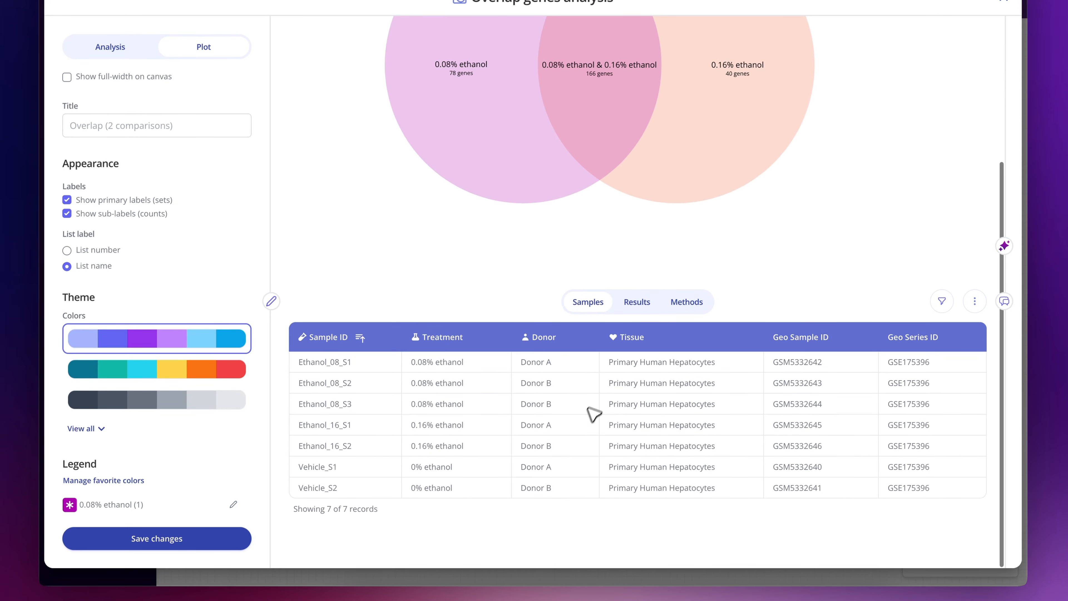
left_click(632, 310)
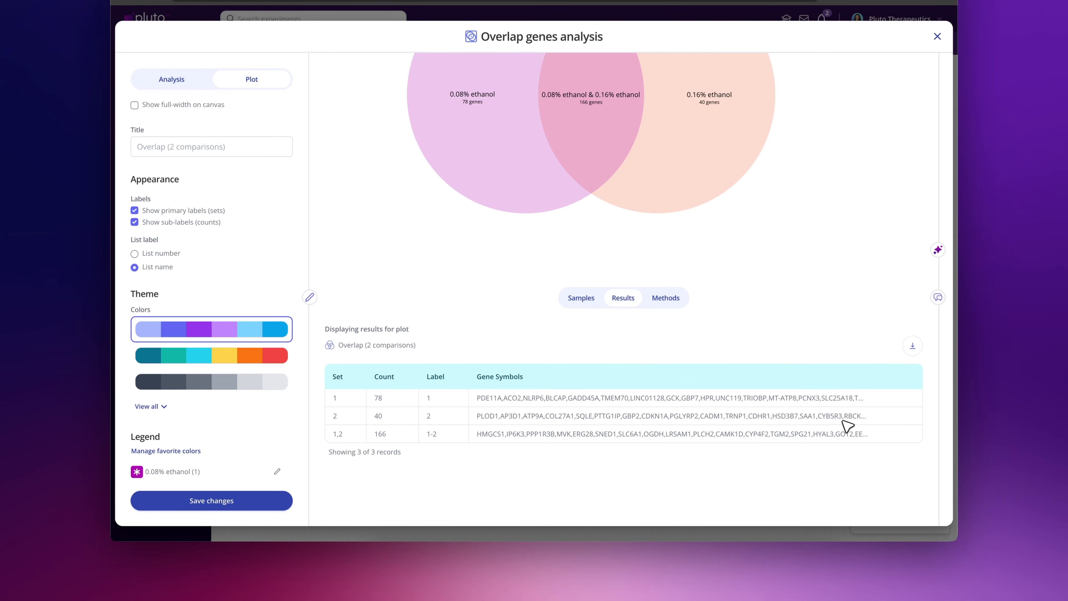
left_click(913, 346)
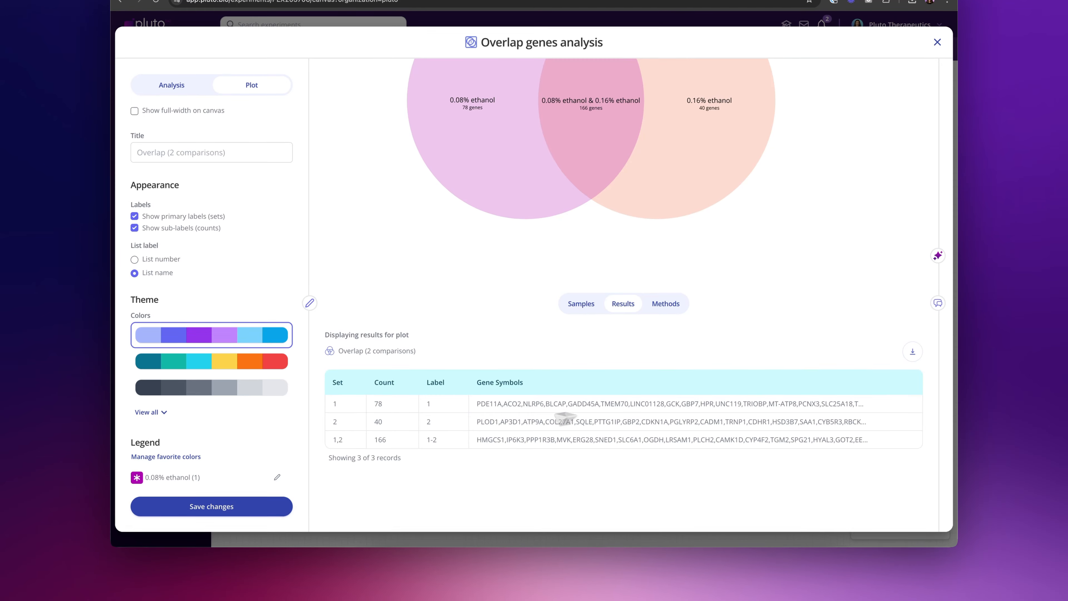
key("Escape")
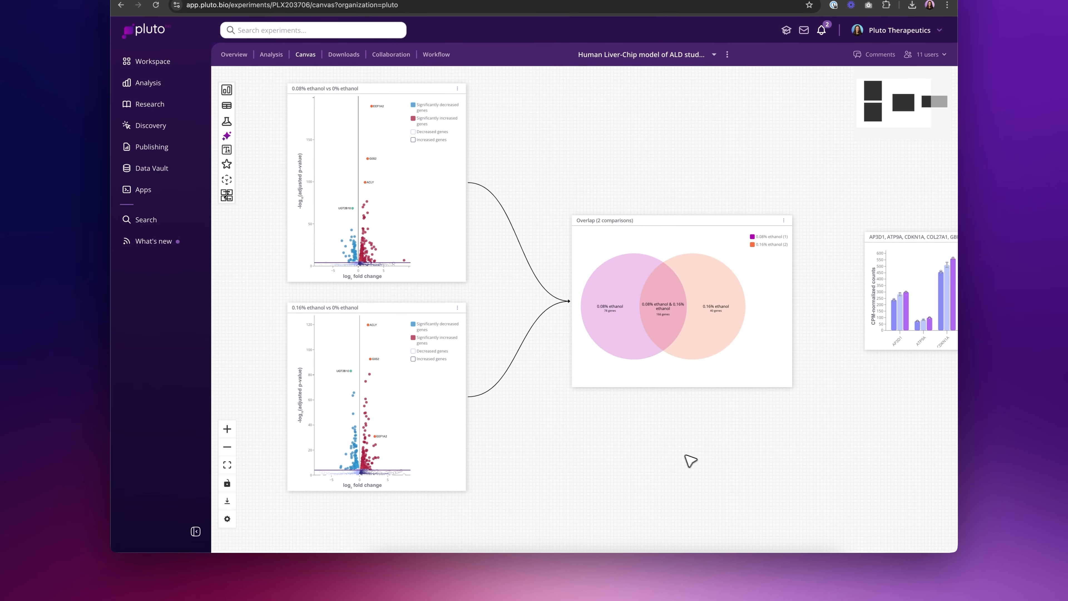